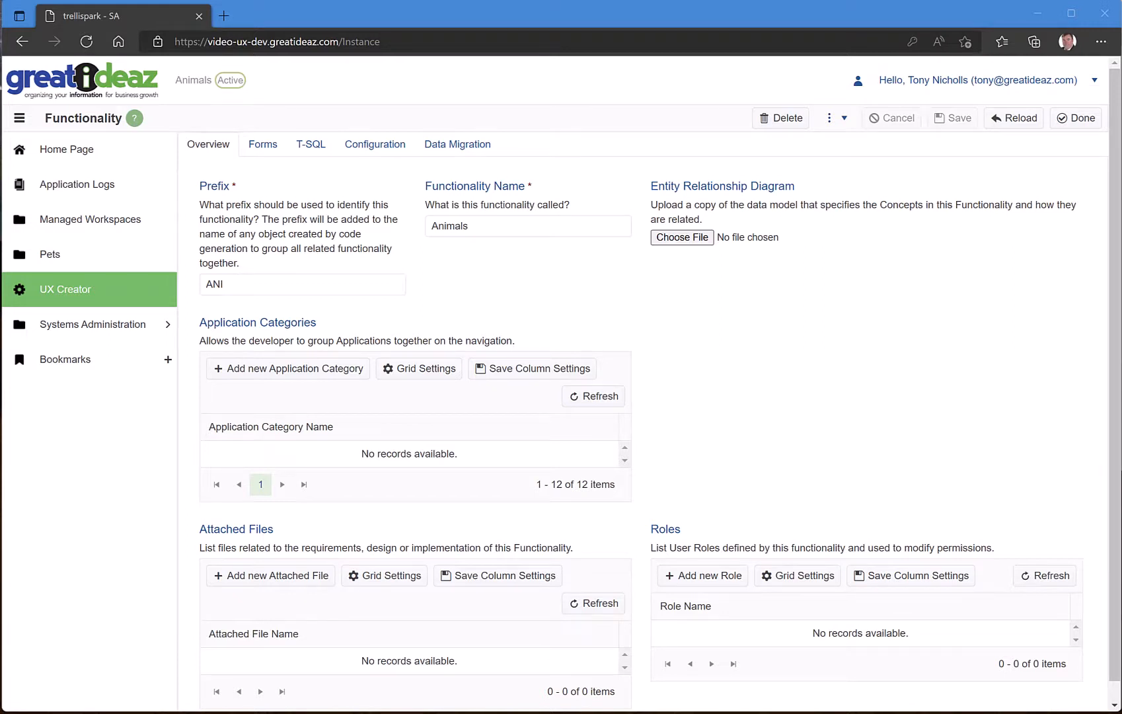
Step: Add a role named Vet to the Animals functionality
left_click(717, 590)
left_click(363, 226)
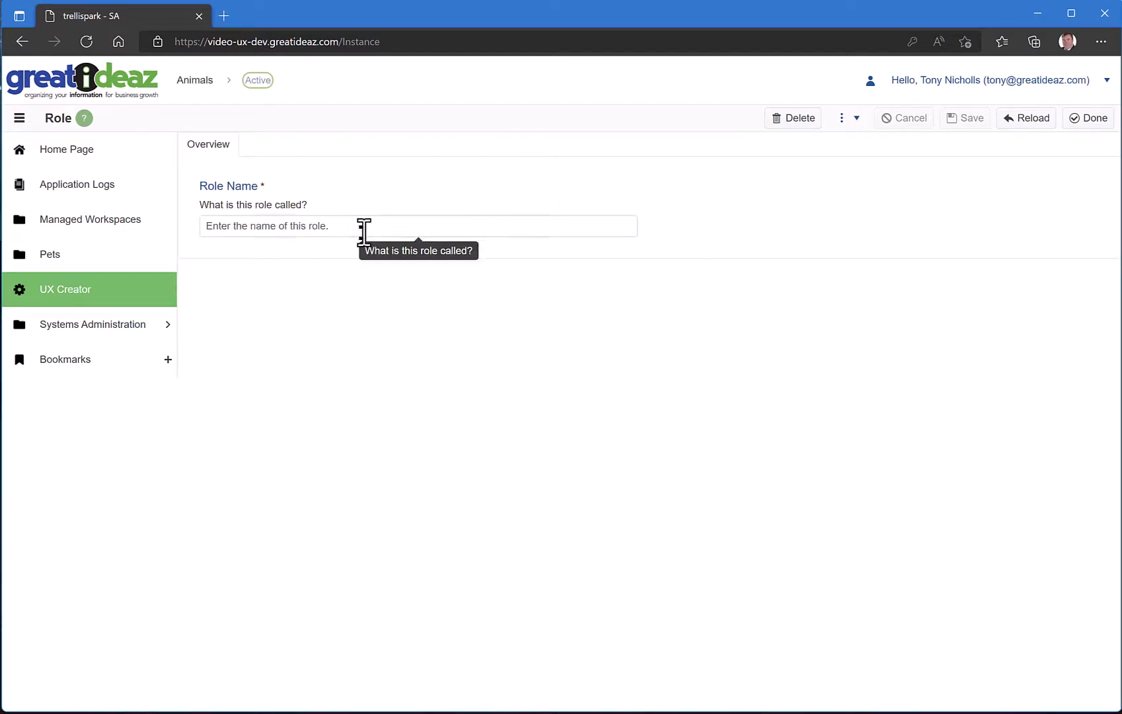
type("Vet")
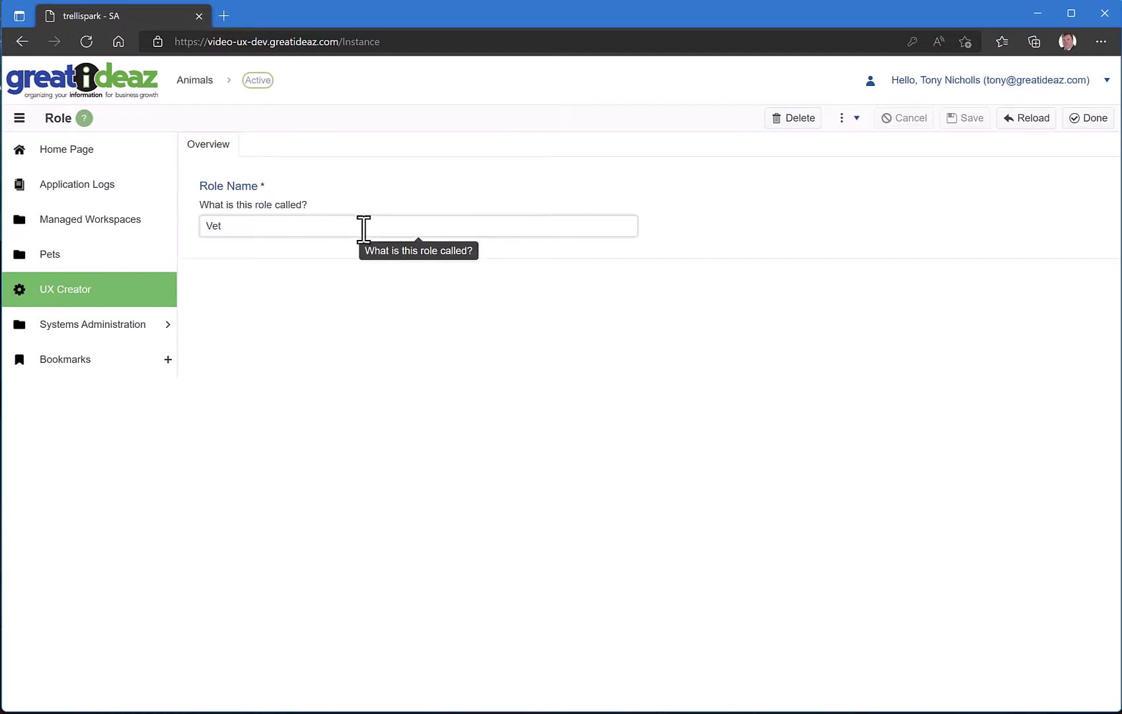
left_click(1088, 119)
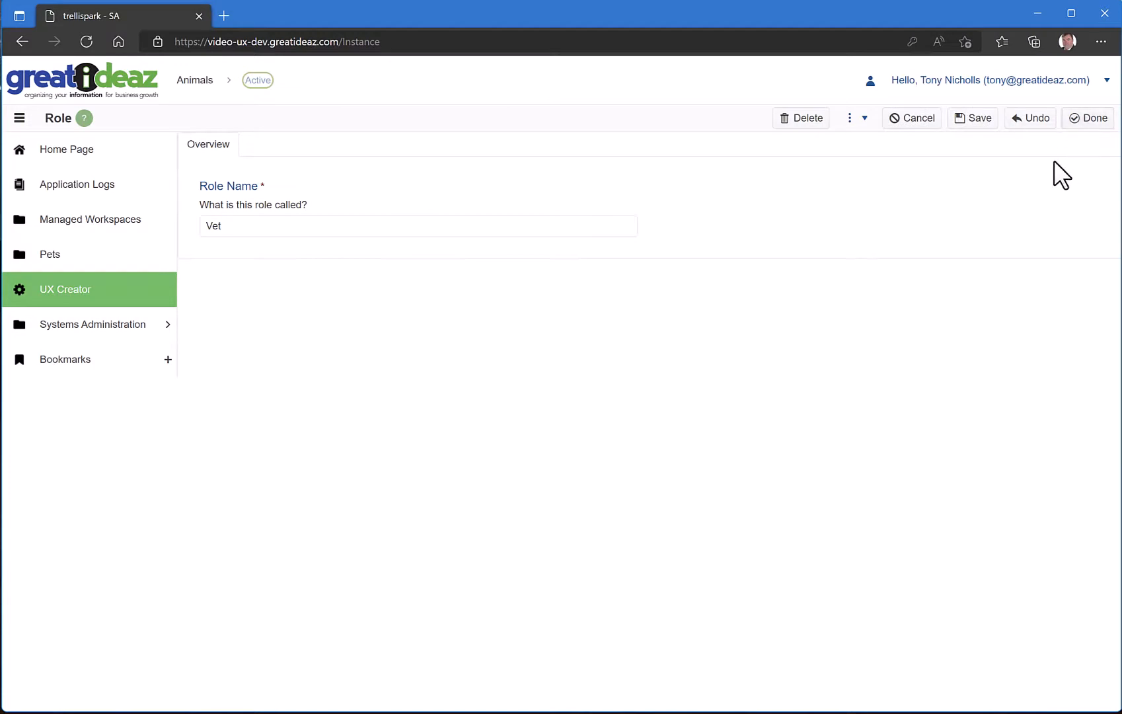
Step: Add a second role named Owner to the Animals functionality
left_click(739, 580)
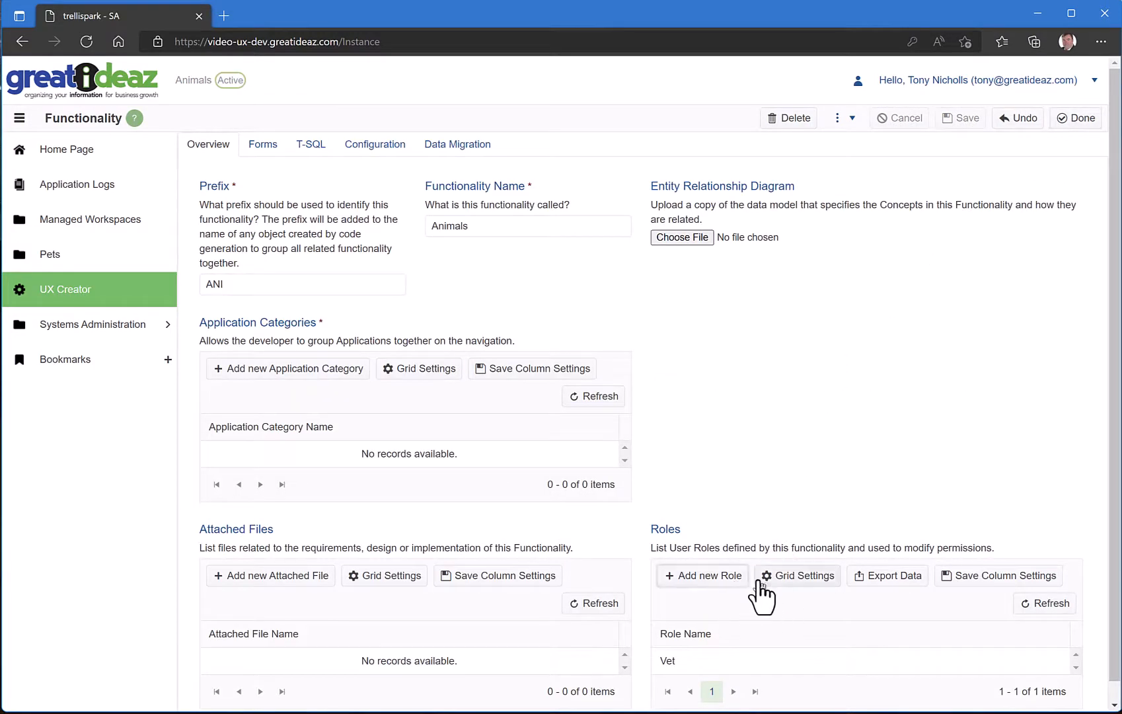
left_click(323, 228)
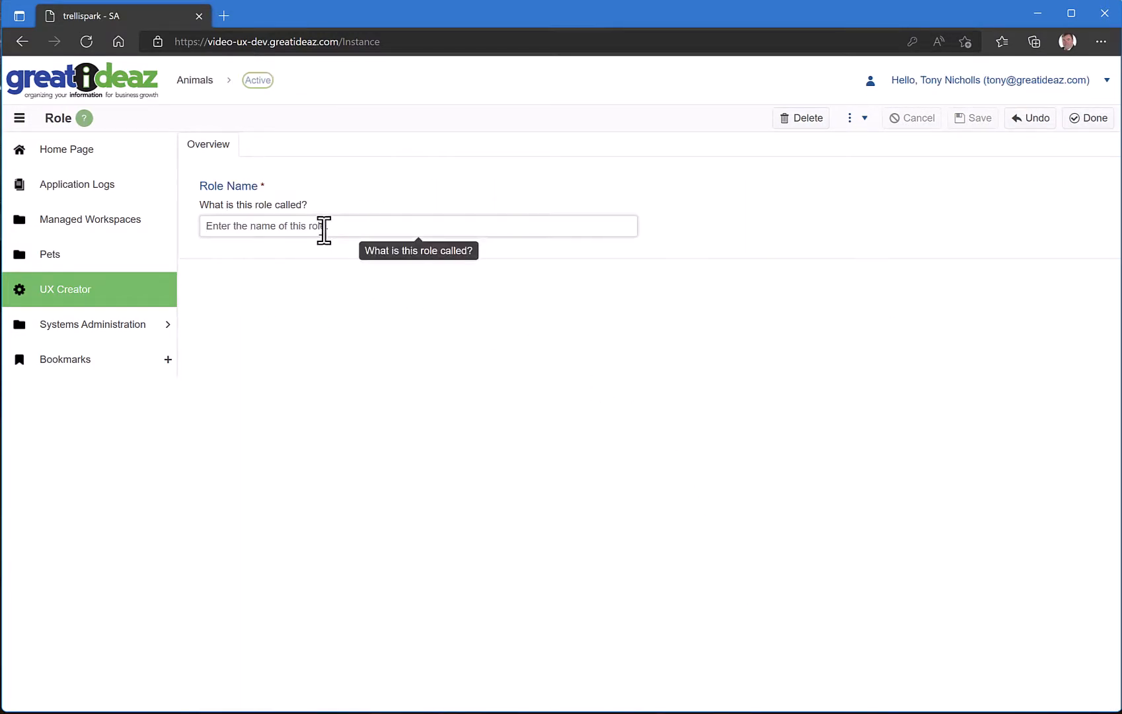
type("Owner")
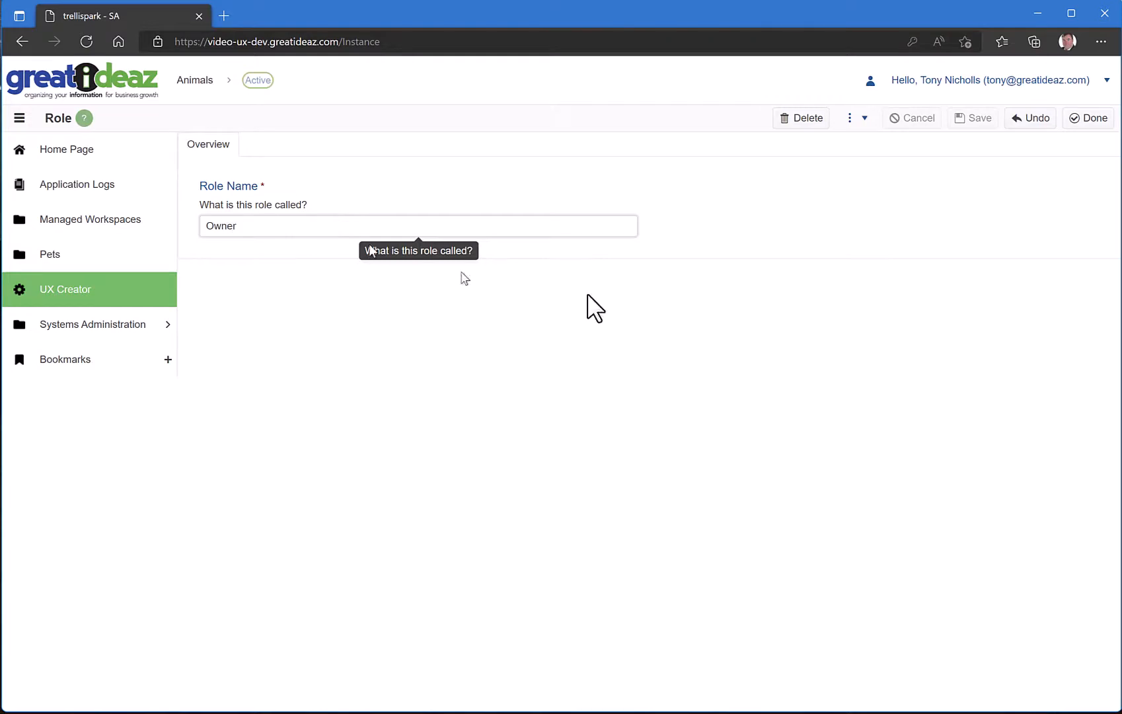
left_click(1084, 121)
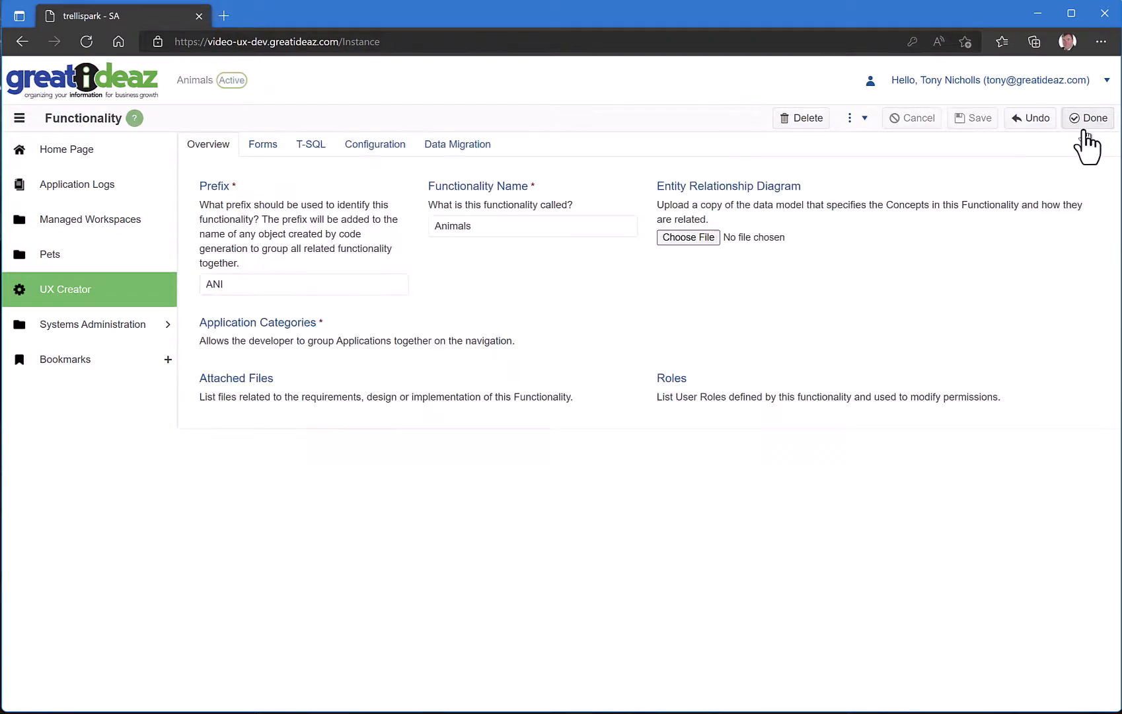
Step: Create a new field definition in the Pet form's data model on tab 1, grid row 2, grid column 1, with column span 6
left_click(283, 162)
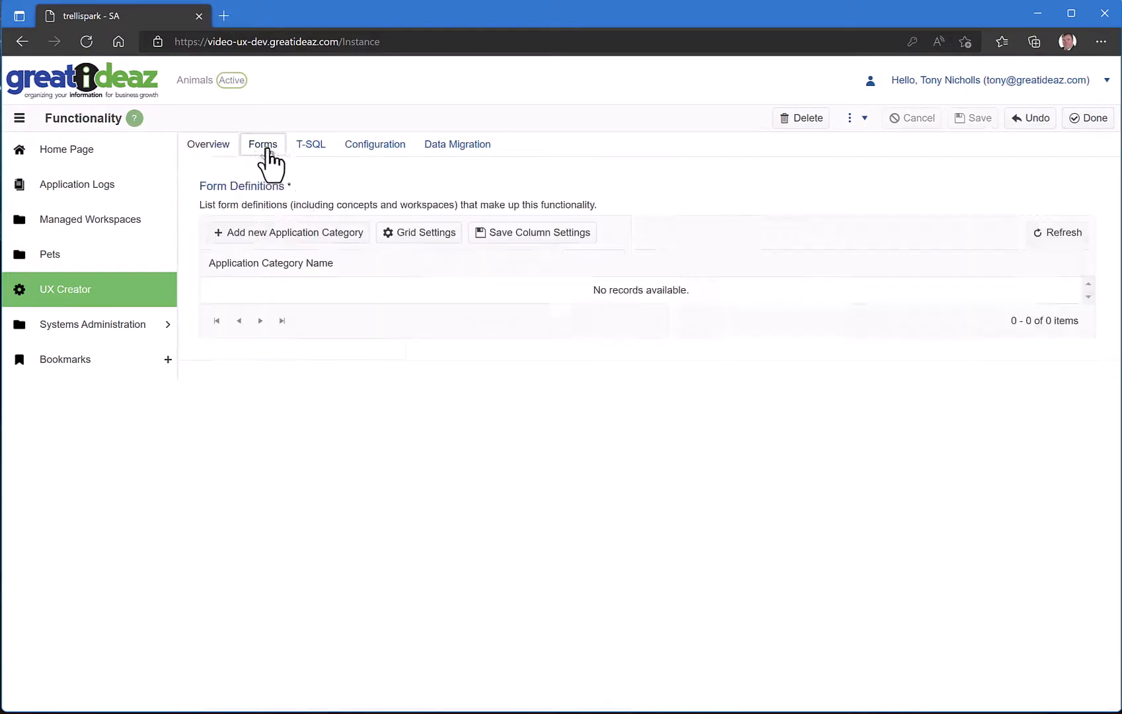
left_click(363, 301)
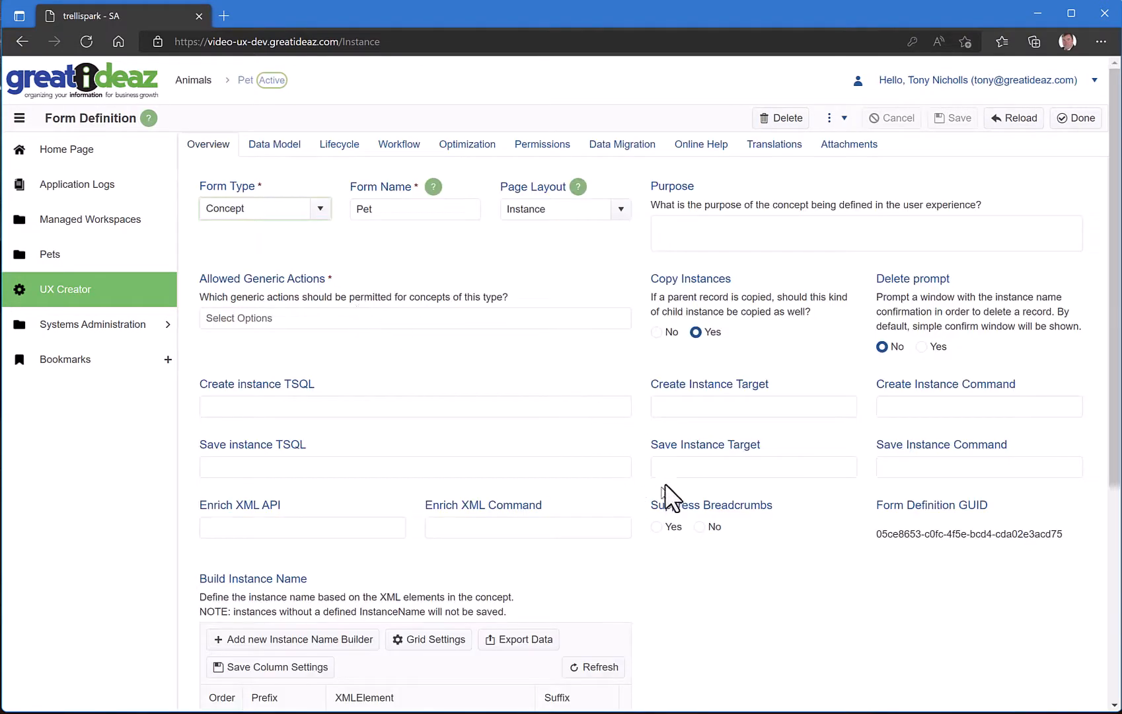
left_click(274, 146)
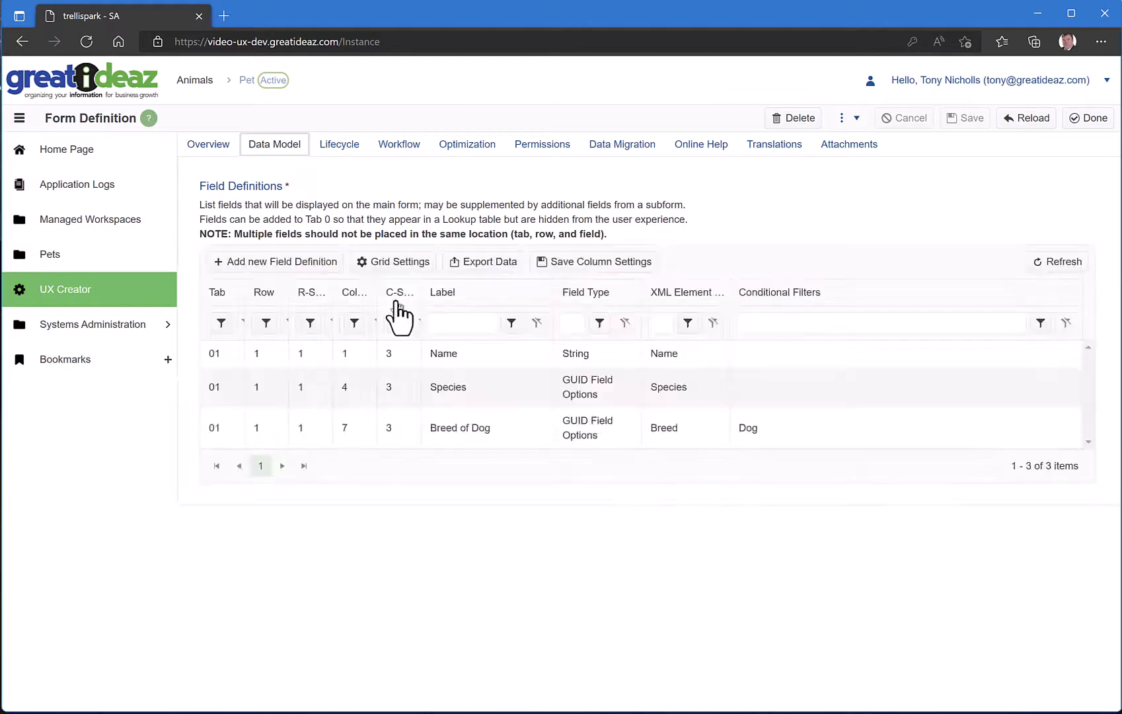
left_click(302, 264)
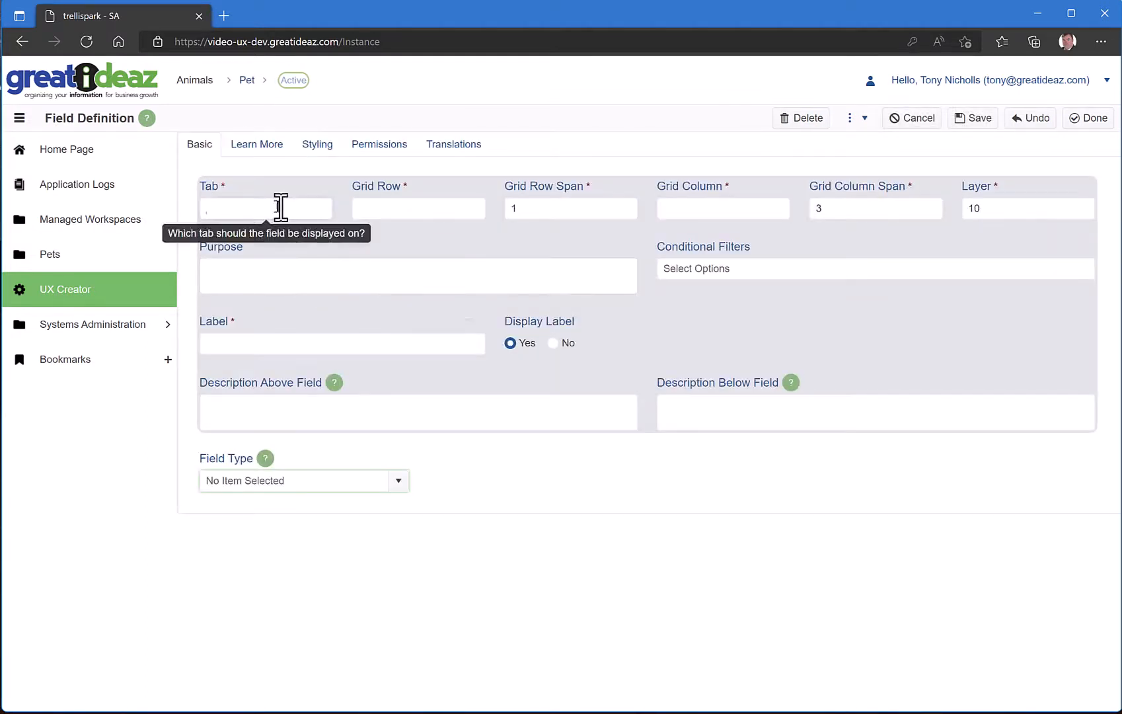
left_click(369, 212)
type("2")
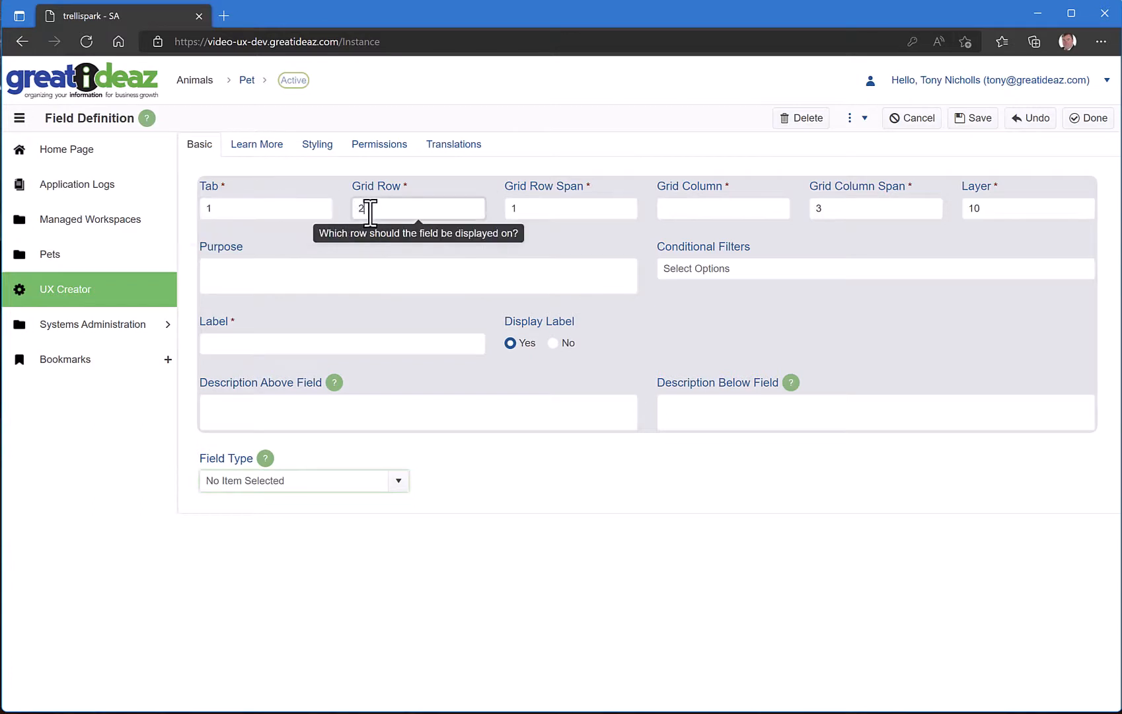
left_click(696, 212)
type("1")
key("Tab")
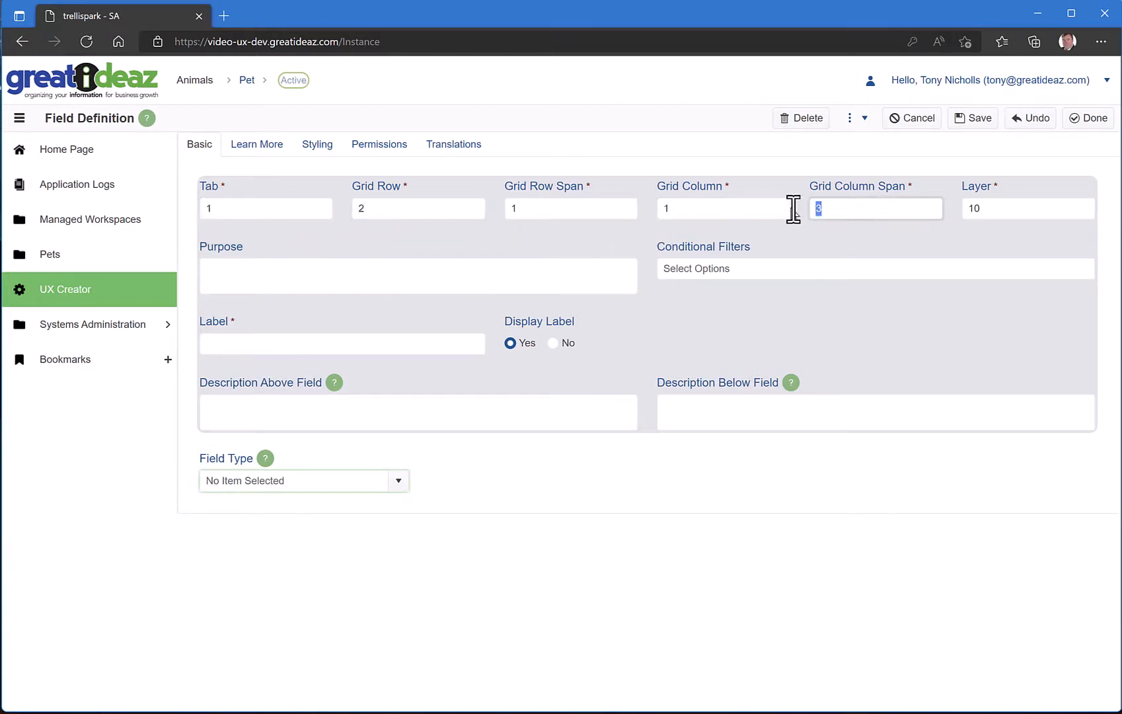
type("6")
Step: Label the field Vet Notes, make it an HTML String with XML element name VetNotes, and finish the definition
left_click(432, 341)
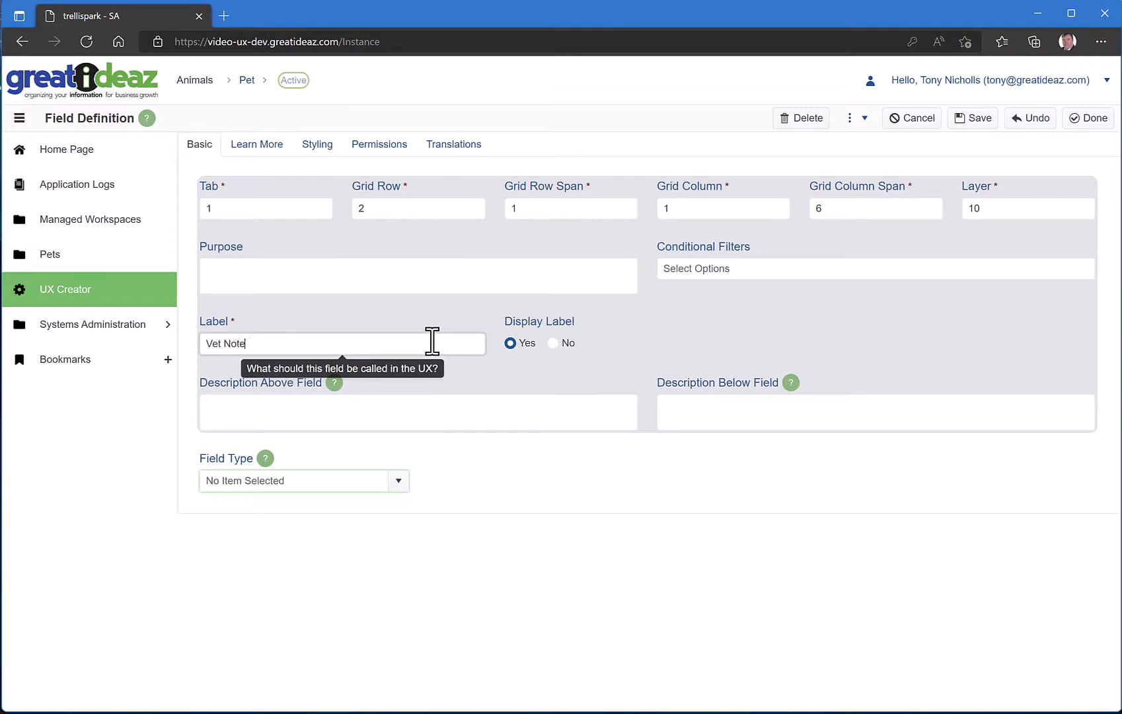
type("Vet Notes")
left_click(399, 481)
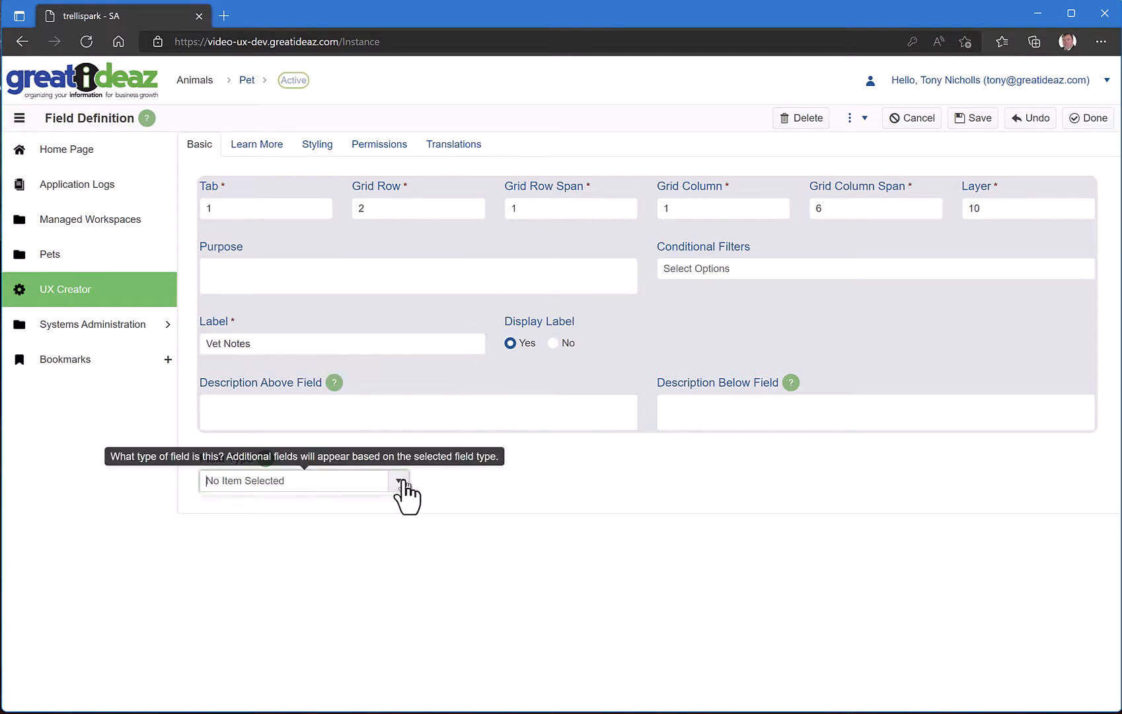
type("ht")
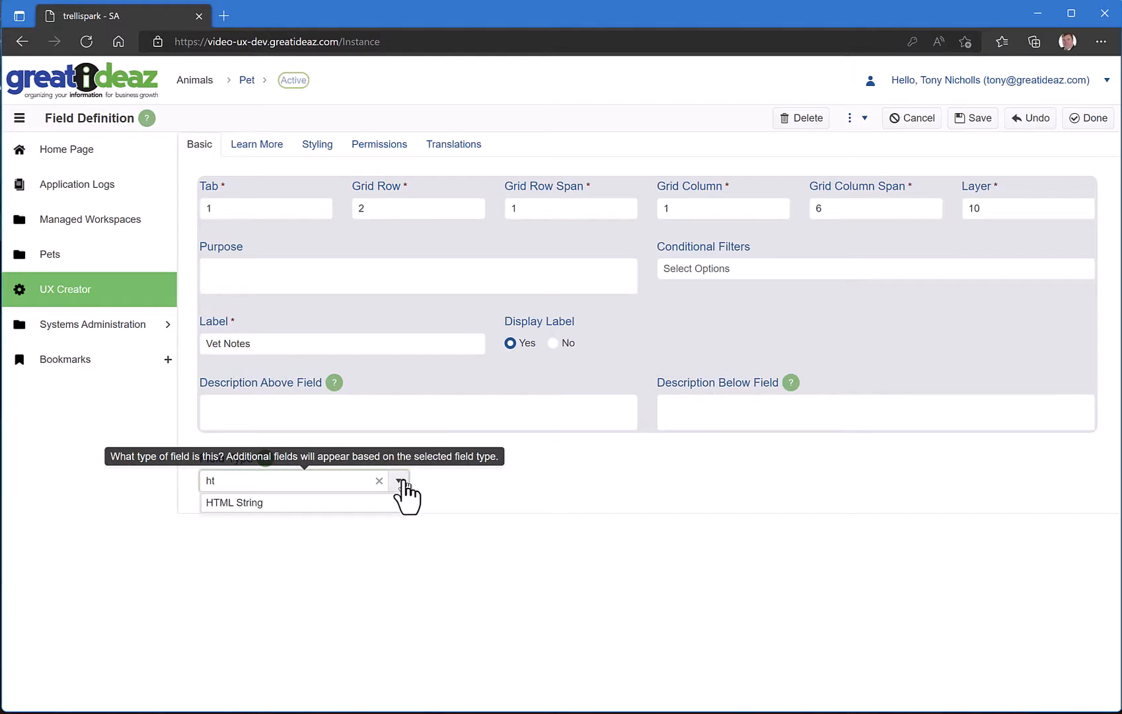
left_click(360, 503)
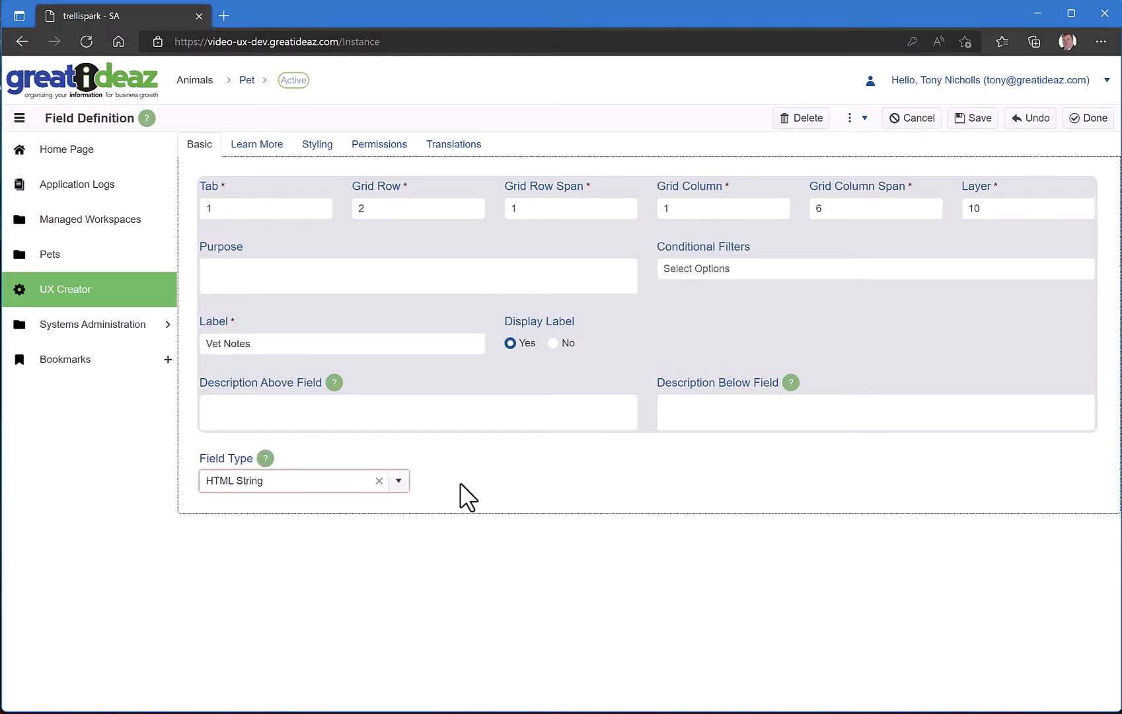
left_click(372, 542)
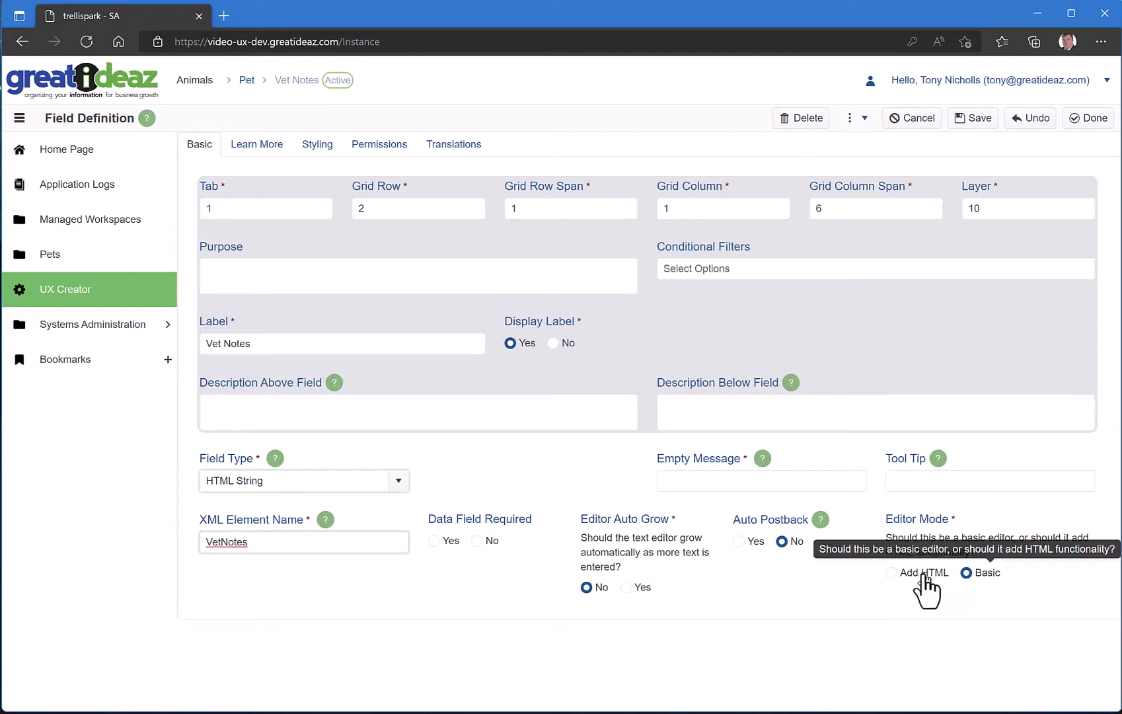
left_click(1098, 119)
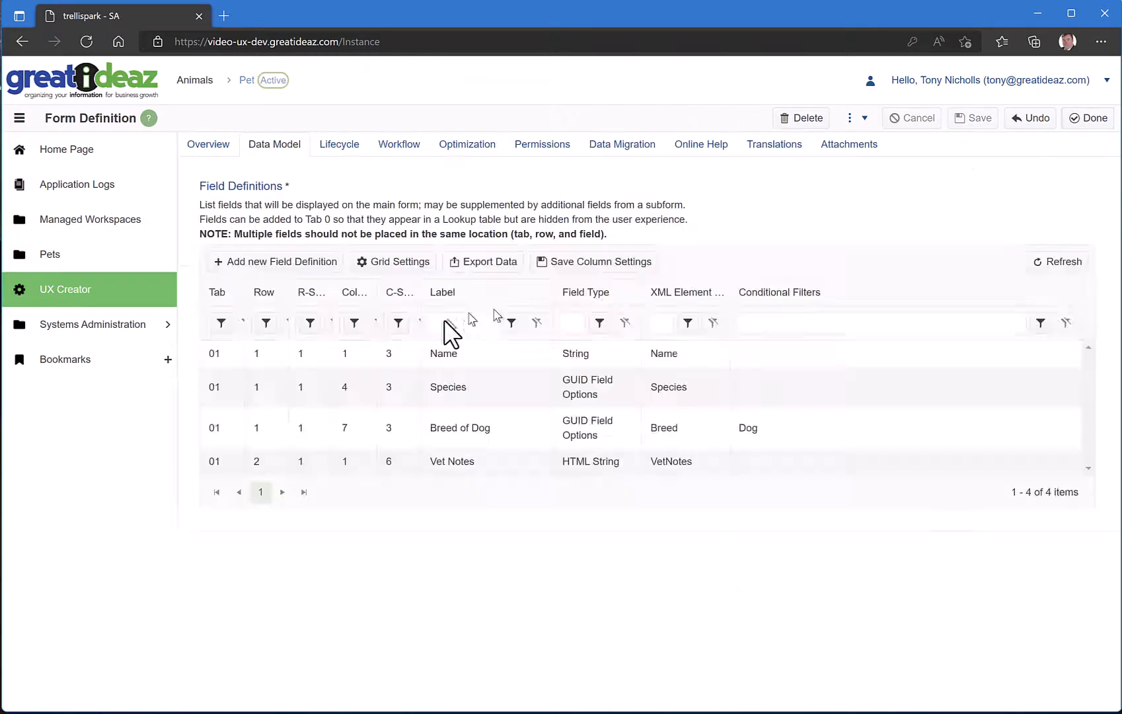
Step: Create another Pet field definition on tab 1, grid row 2, grid column 7, with column span 6
left_click(281, 265)
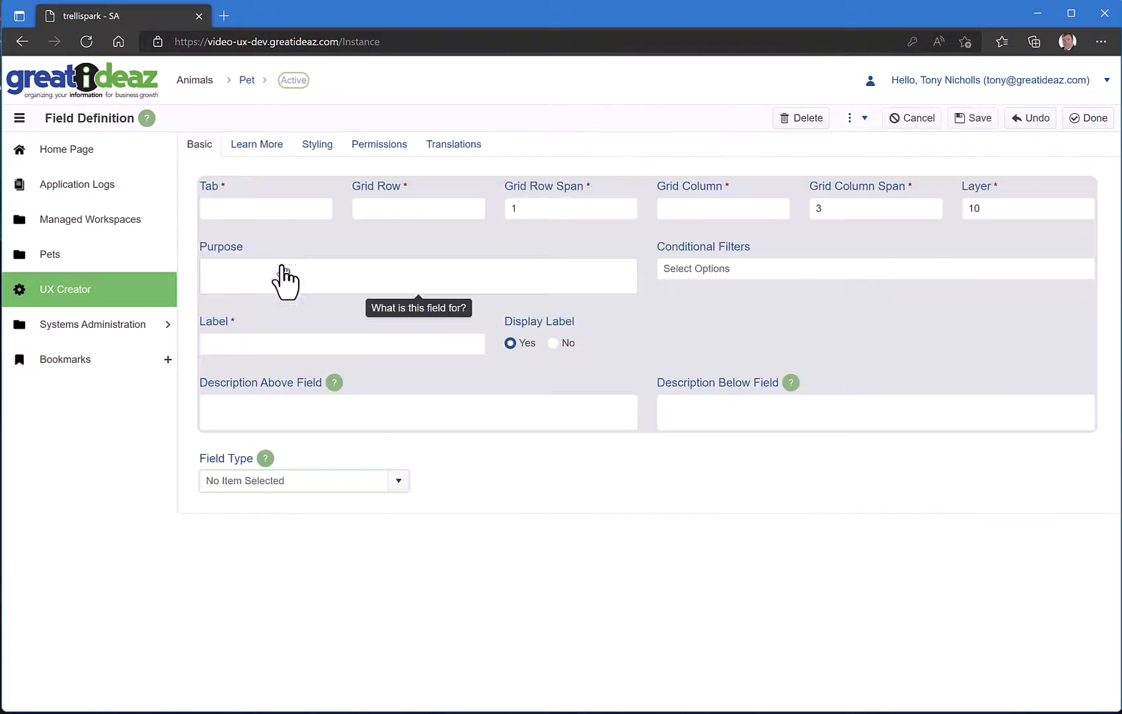
left_click(279, 209)
type("1")
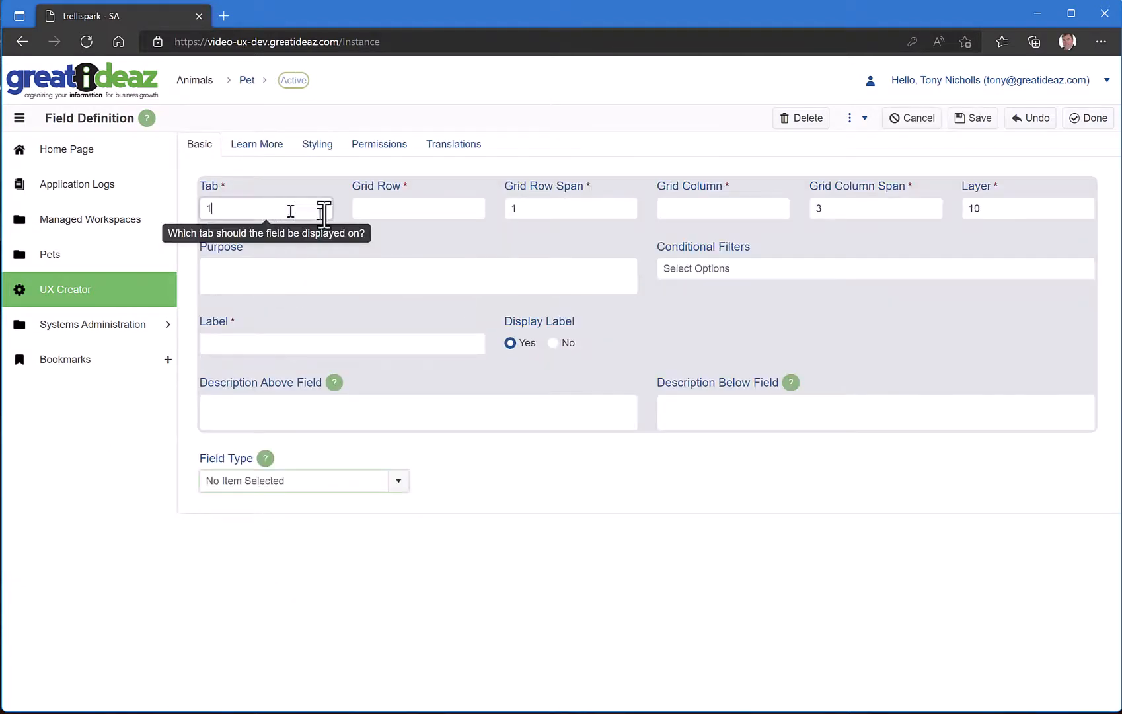
left_click(403, 209)
type("2")
left_click(678, 209)
type("7")
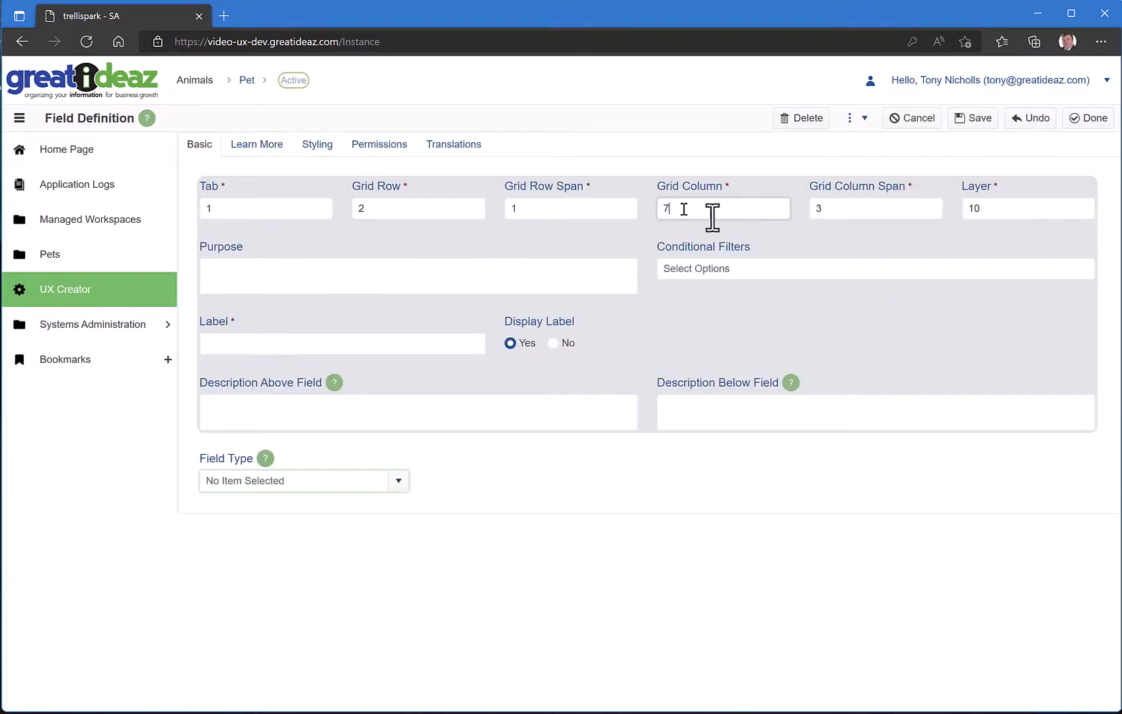
double_click(815, 208)
type("6")
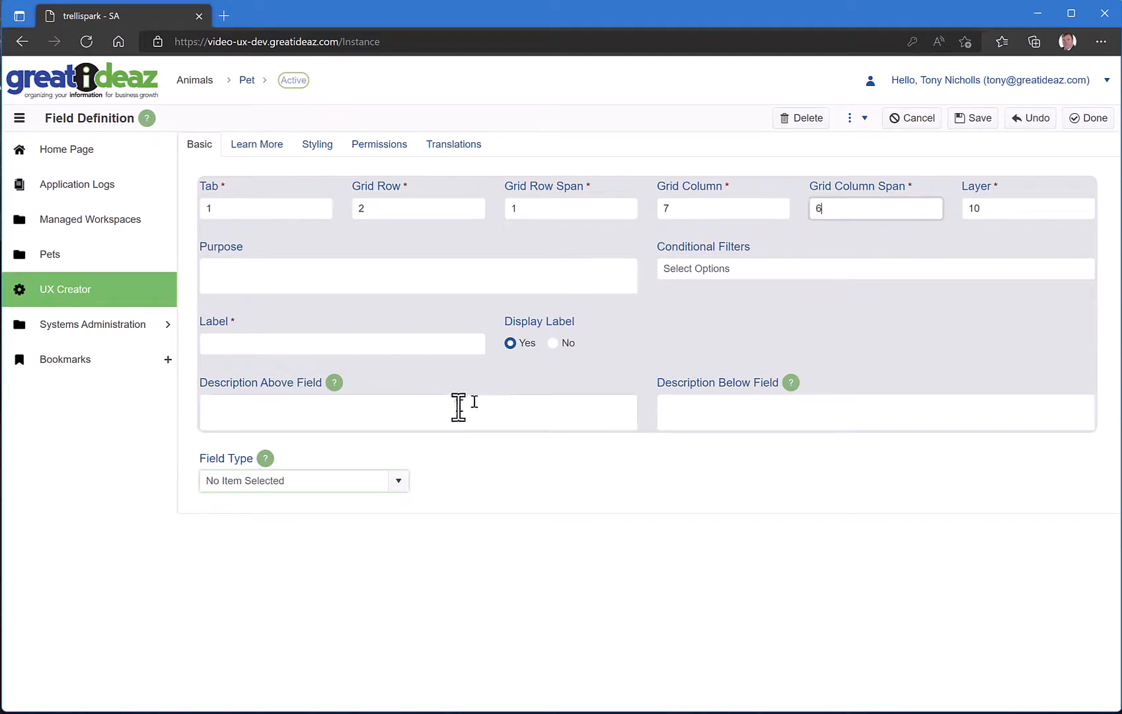
Step: Label the field Owner Notes, make it an HTML String with XML element name OwnerNotes, and finish the definition
left_click(412, 345)
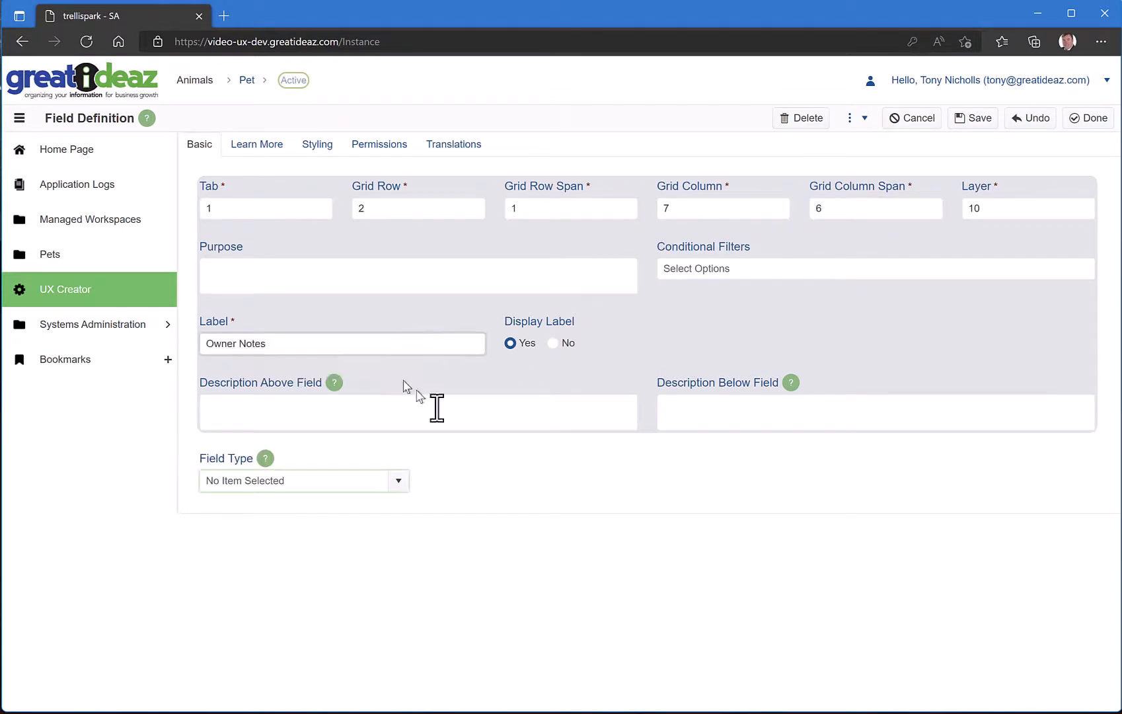
left_click(407, 485)
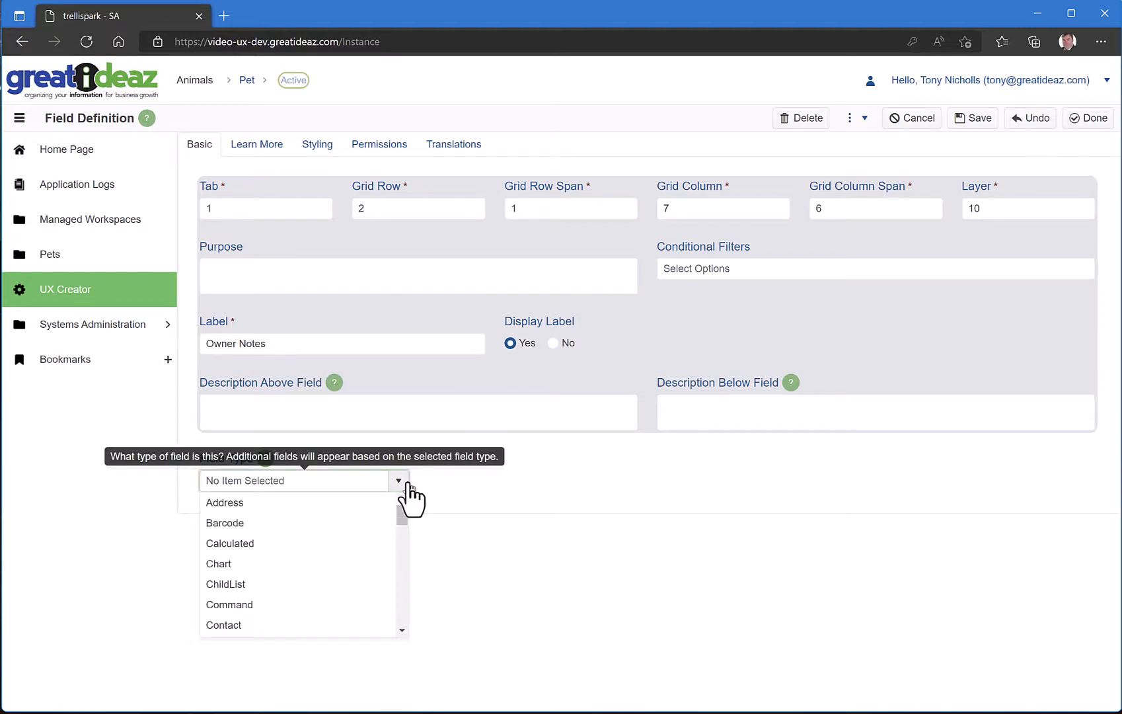
type("ht")
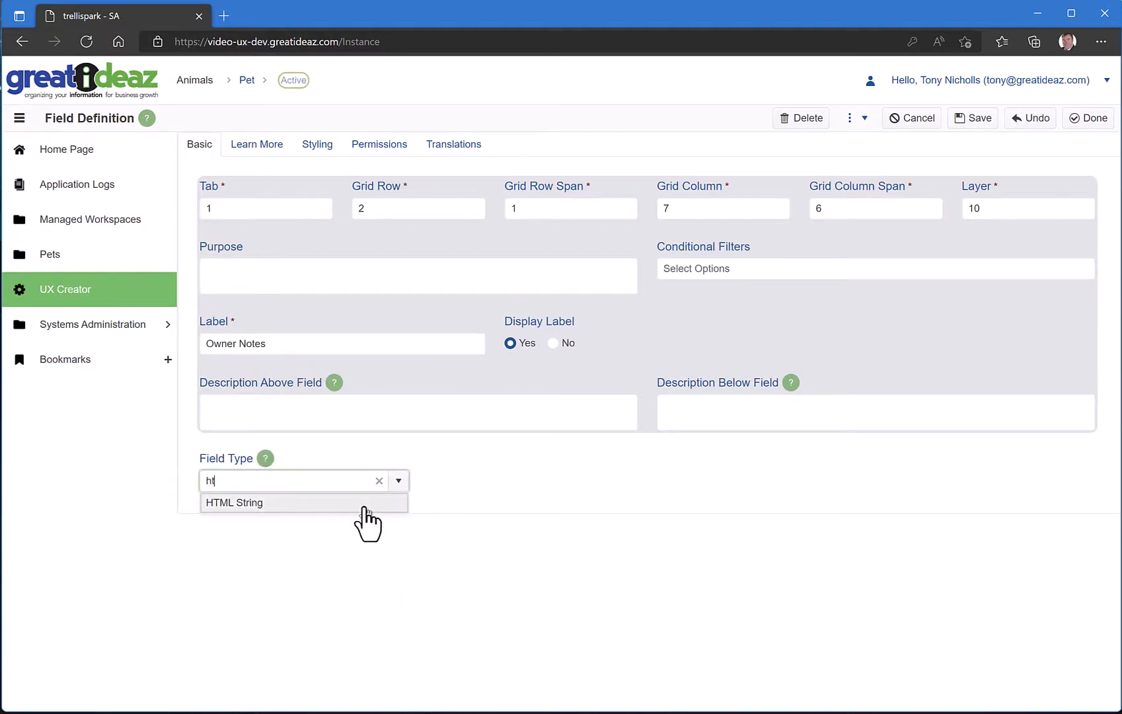
left_click(365, 504)
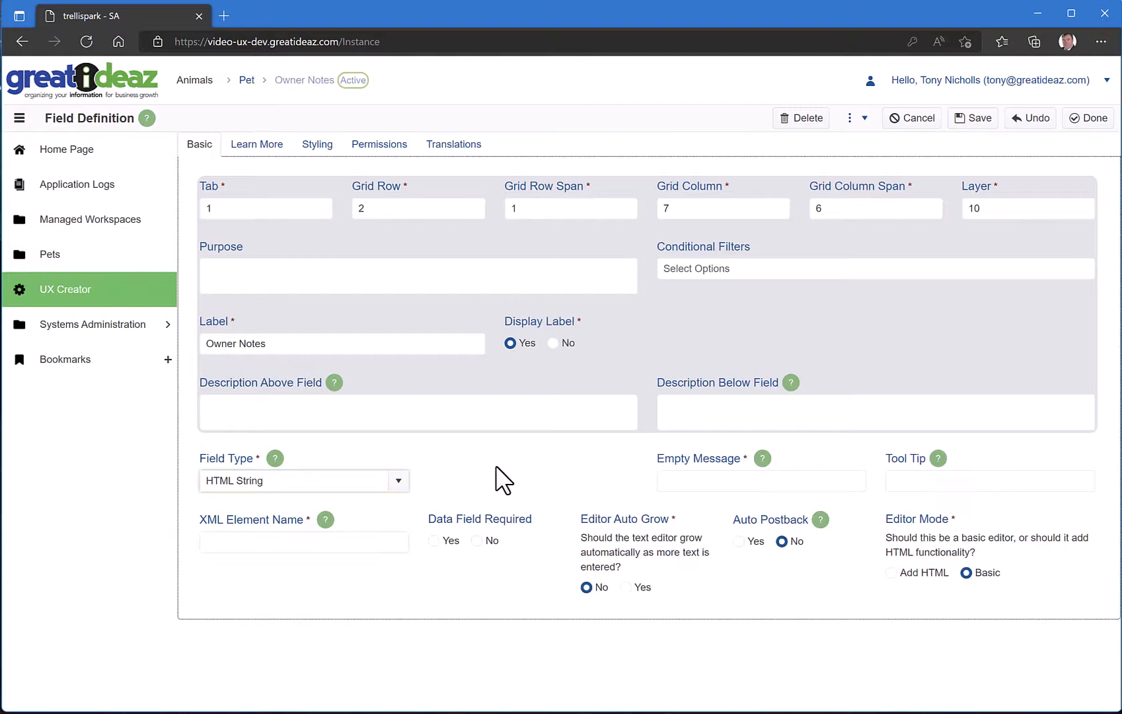
left_click(354, 542)
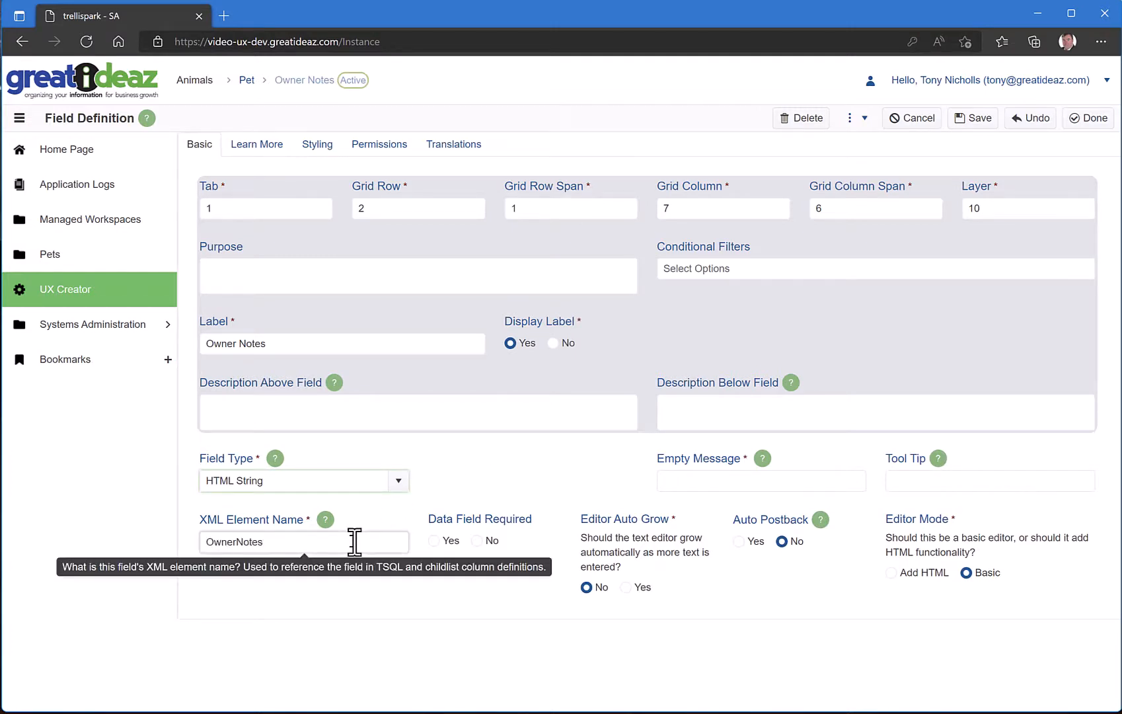
left_click(1087, 118)
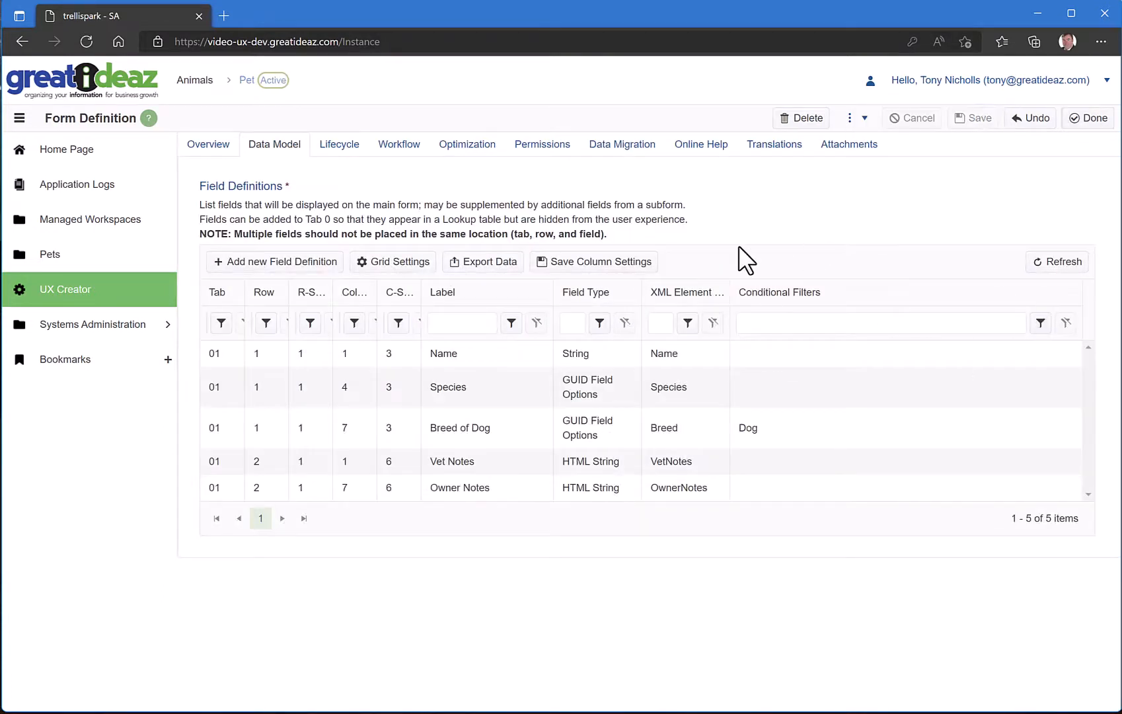
Step: Bookmark the Pet form definition's overview page under the name Pet, without a category
left_click(205, 147)
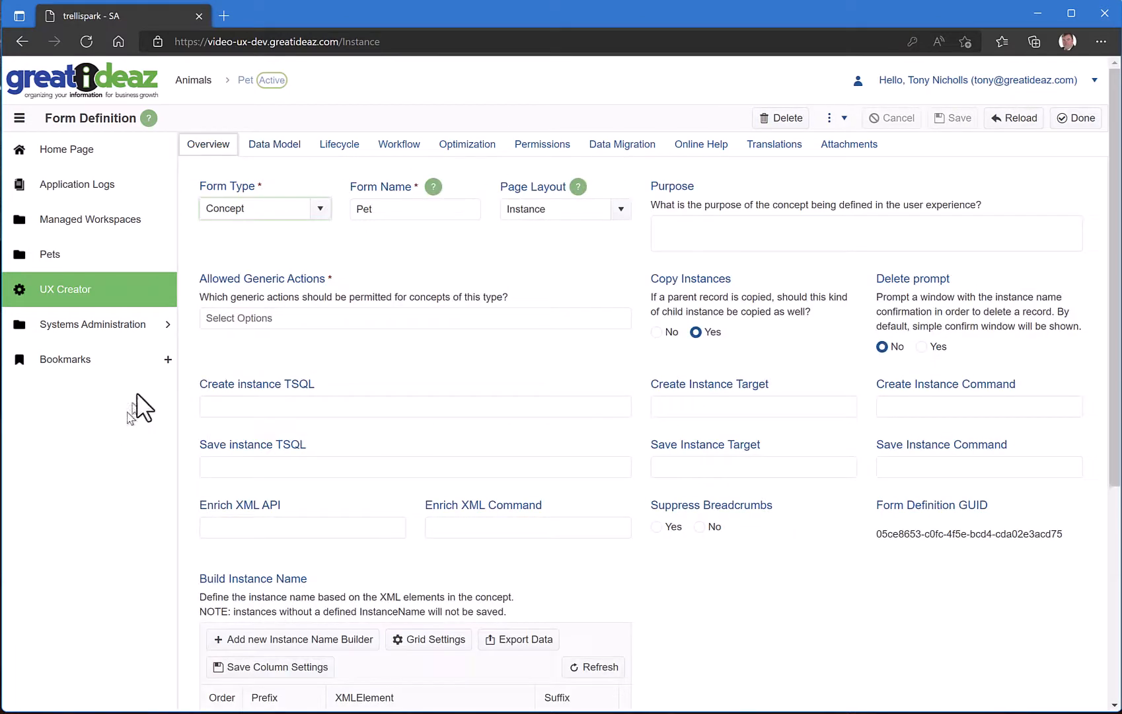
left_click(167, 360)
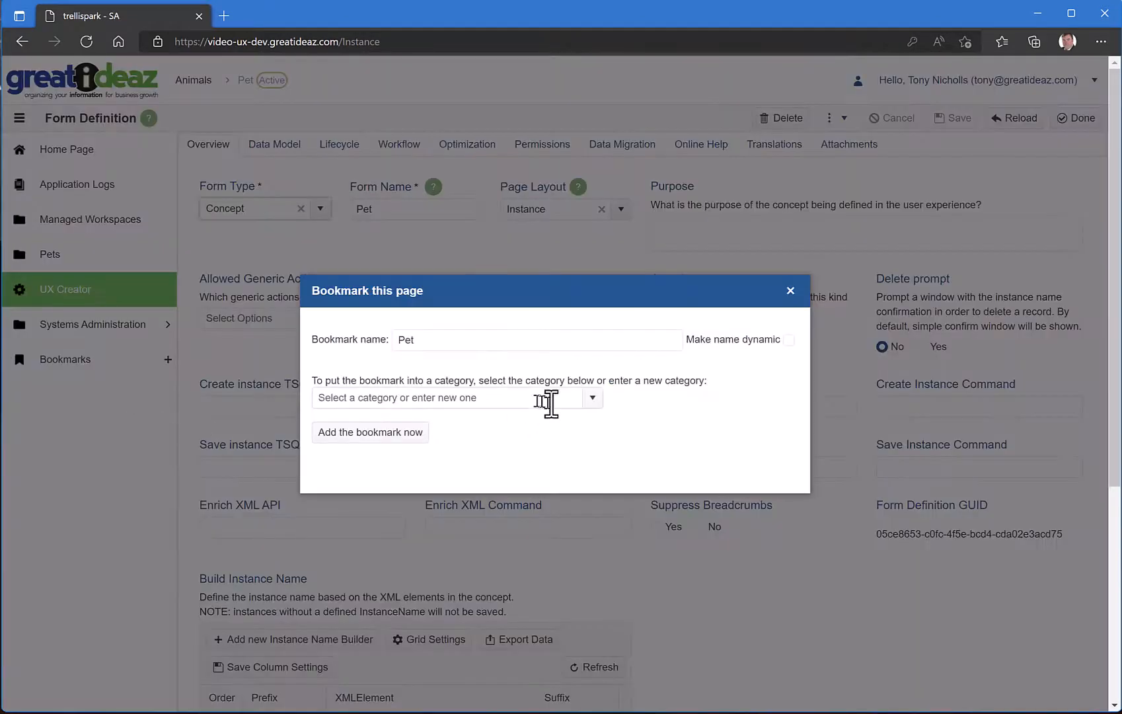
left_click(404, 436)
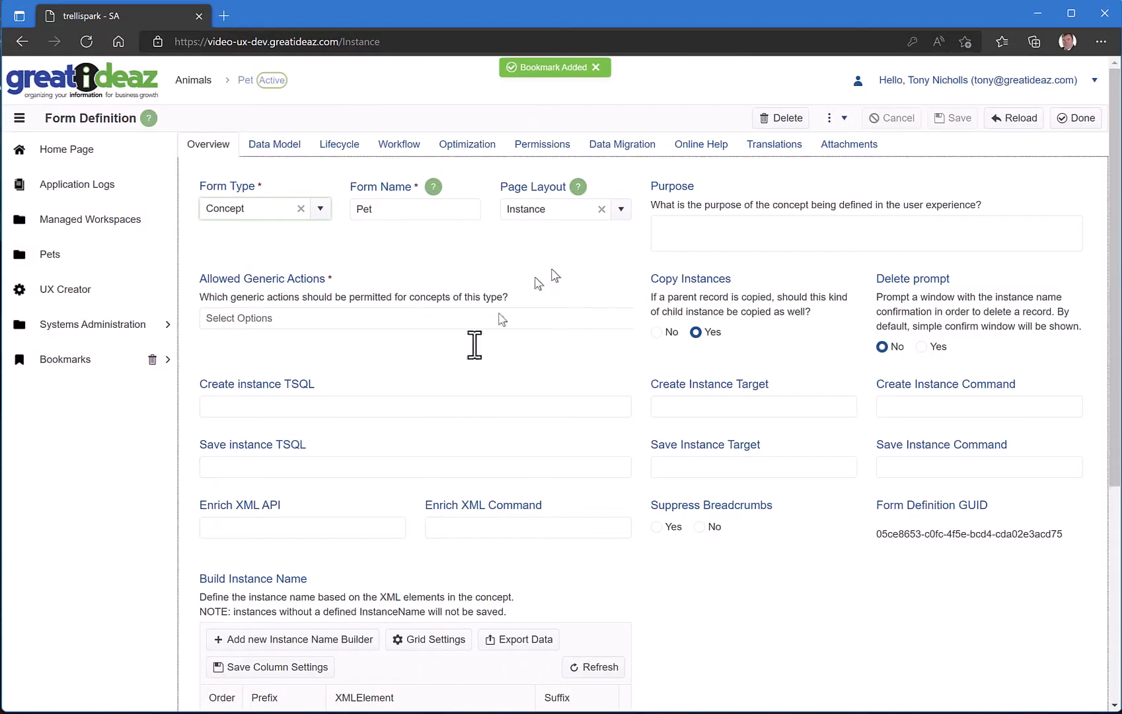
Step: Clear the application state from the Pet form definition and open the Pets workspace
left_click(844, 118)
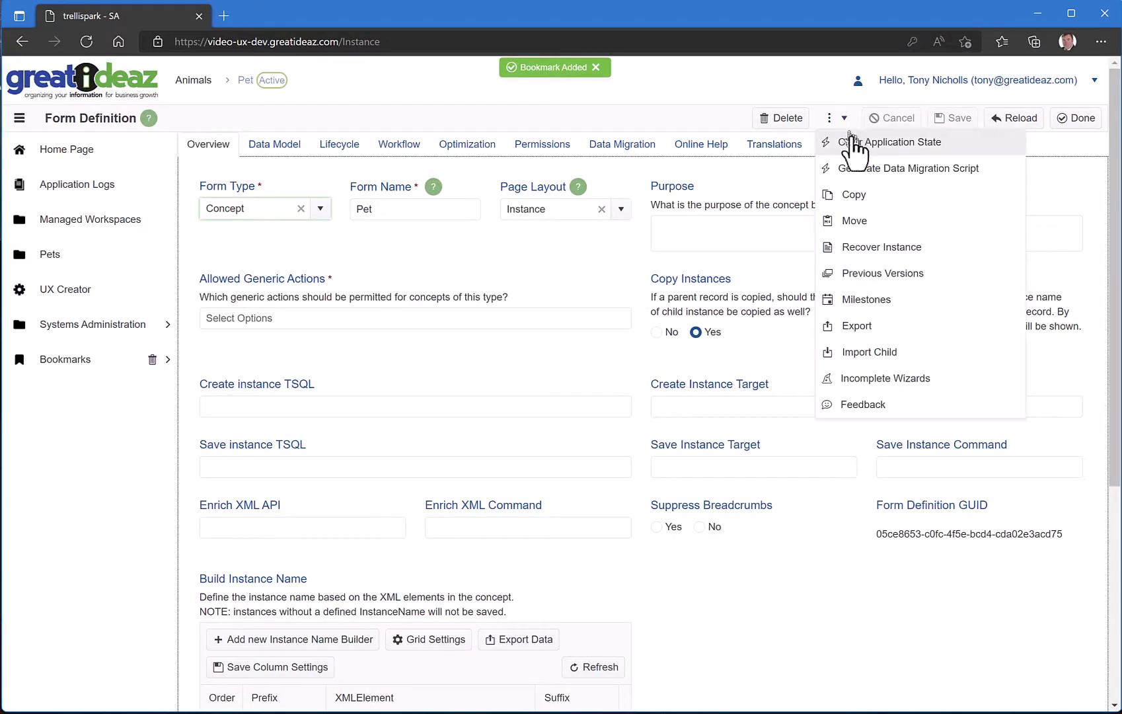
left_click(849, 142)
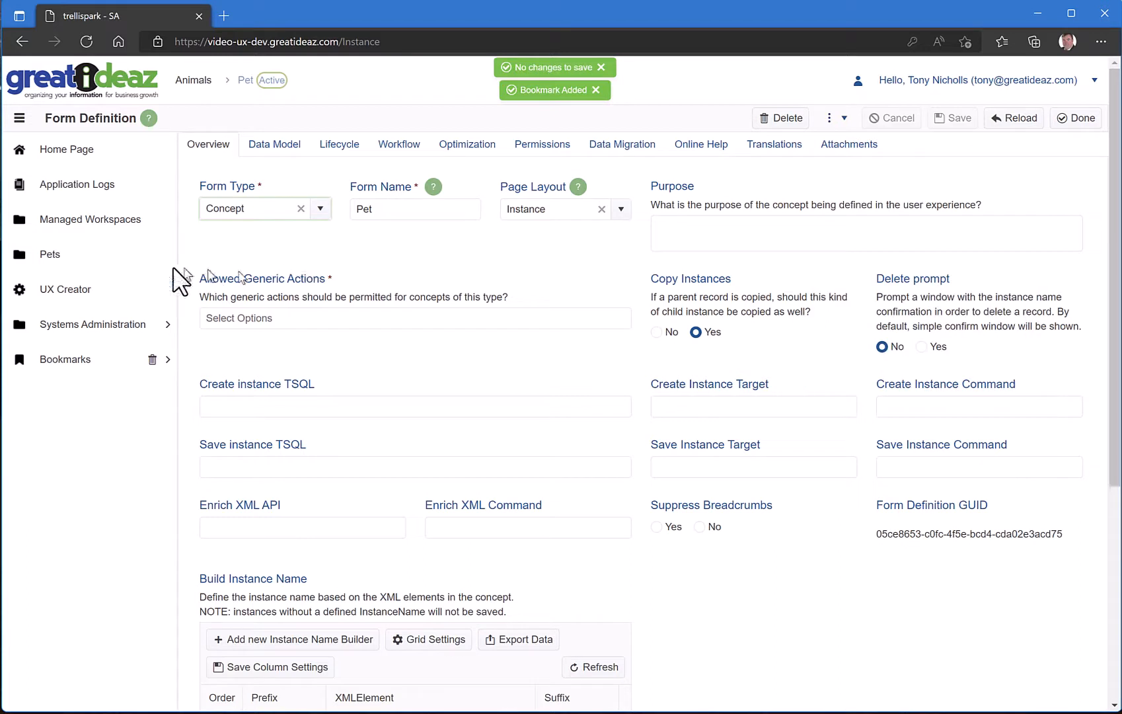
left_click(61, 259)
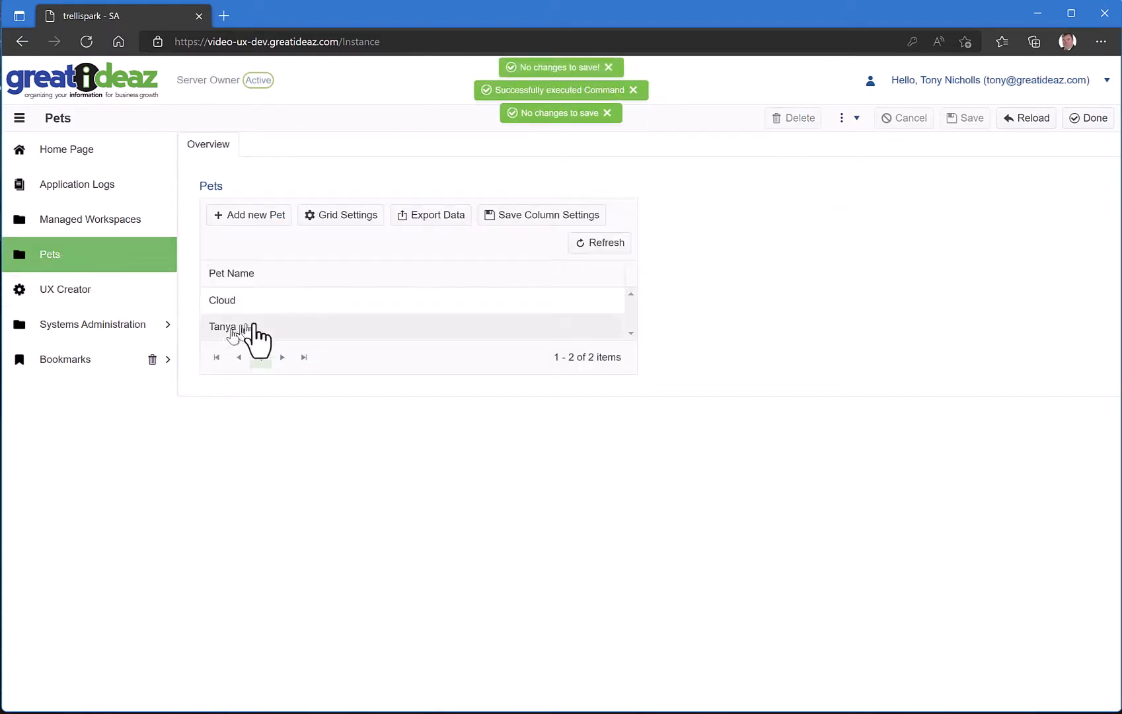
Step: Open the pet Cloud and enter the test text fddfdsf in Vet Notes and dfssdfsdf in Owner Notes
left_click(274, 307)
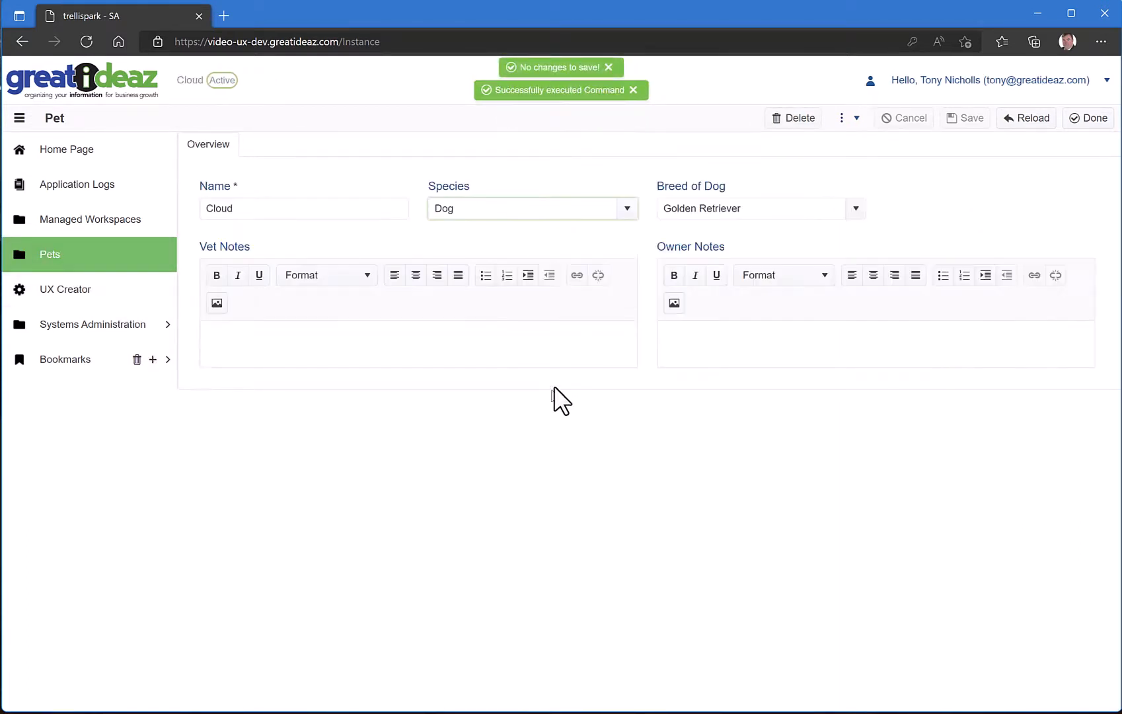
type("fddfdsf")
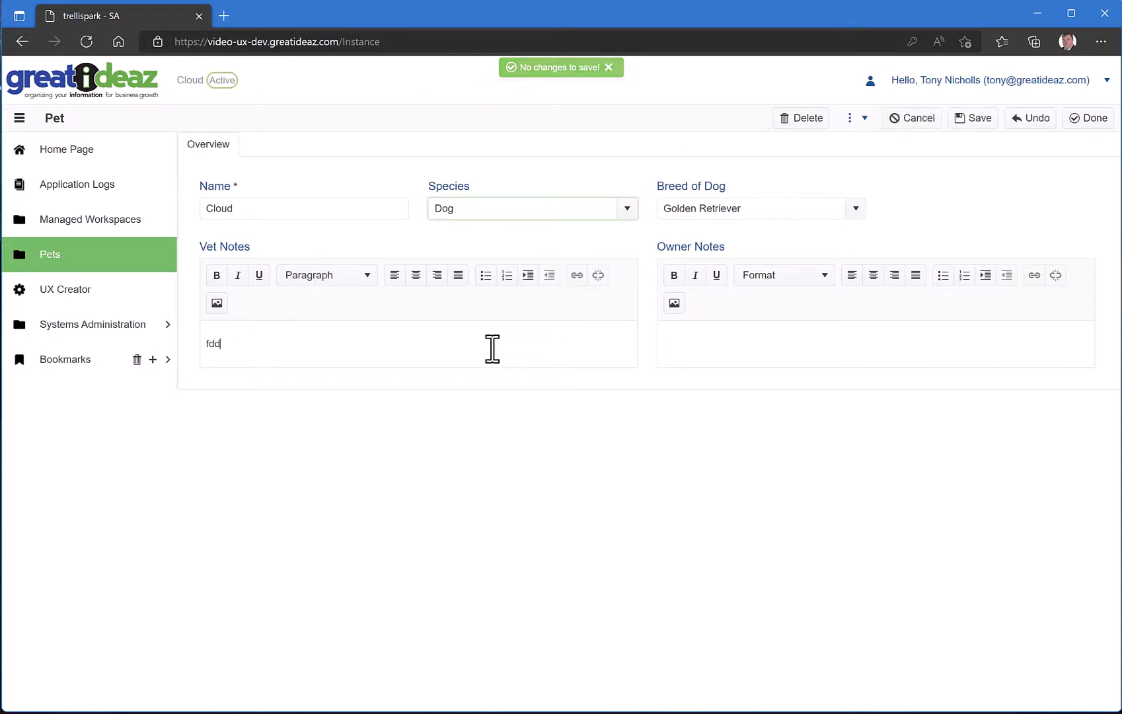
left_click(773, 338)
type("dfssdfsdf")
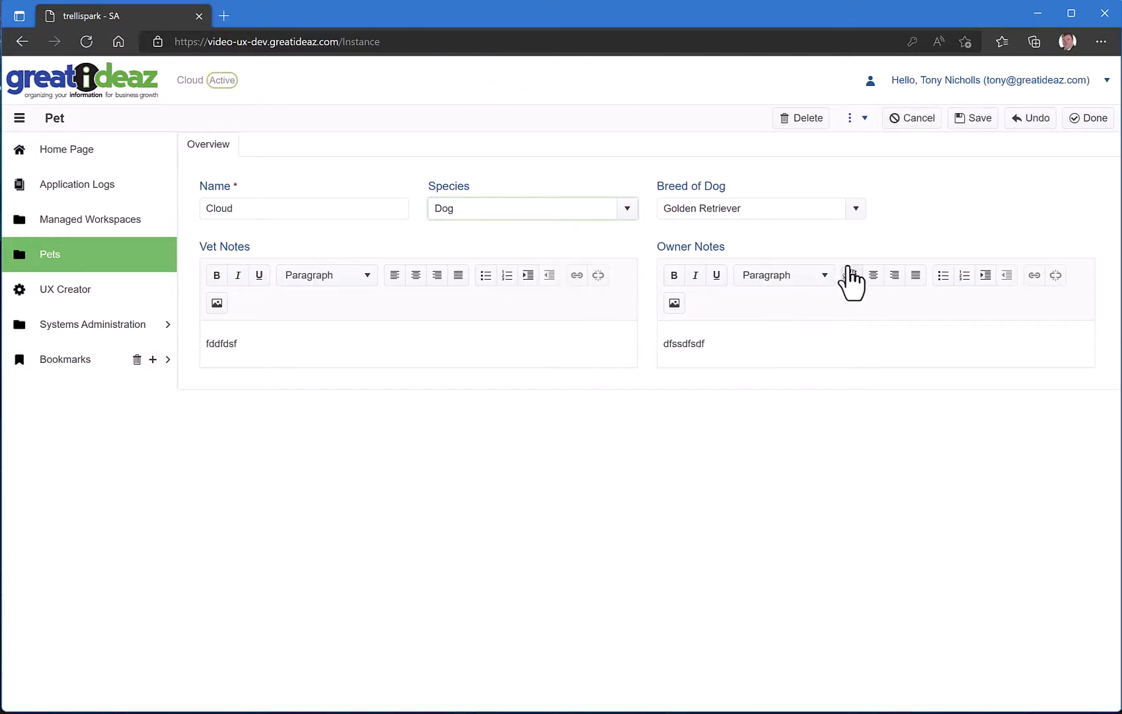
left_click(840, 265)
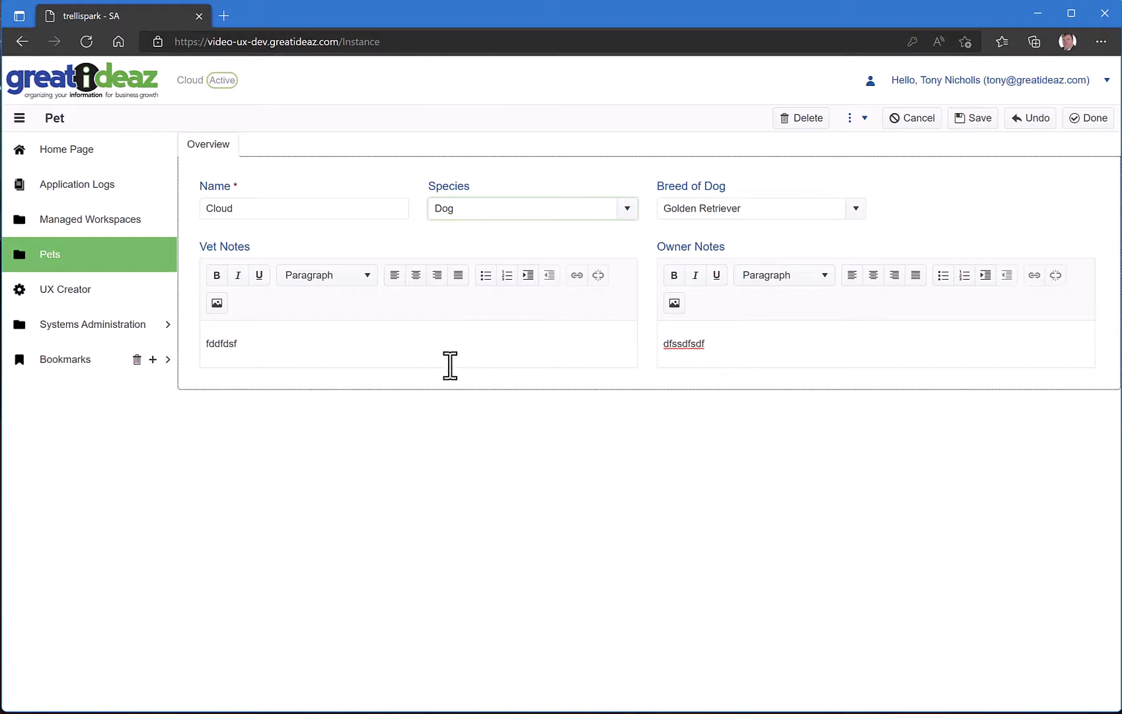
left_click(720, 347)
Step: Return to the bookmarked Pet form definition and open the field permissions of its Vet Notes field
left_click(166, 363)
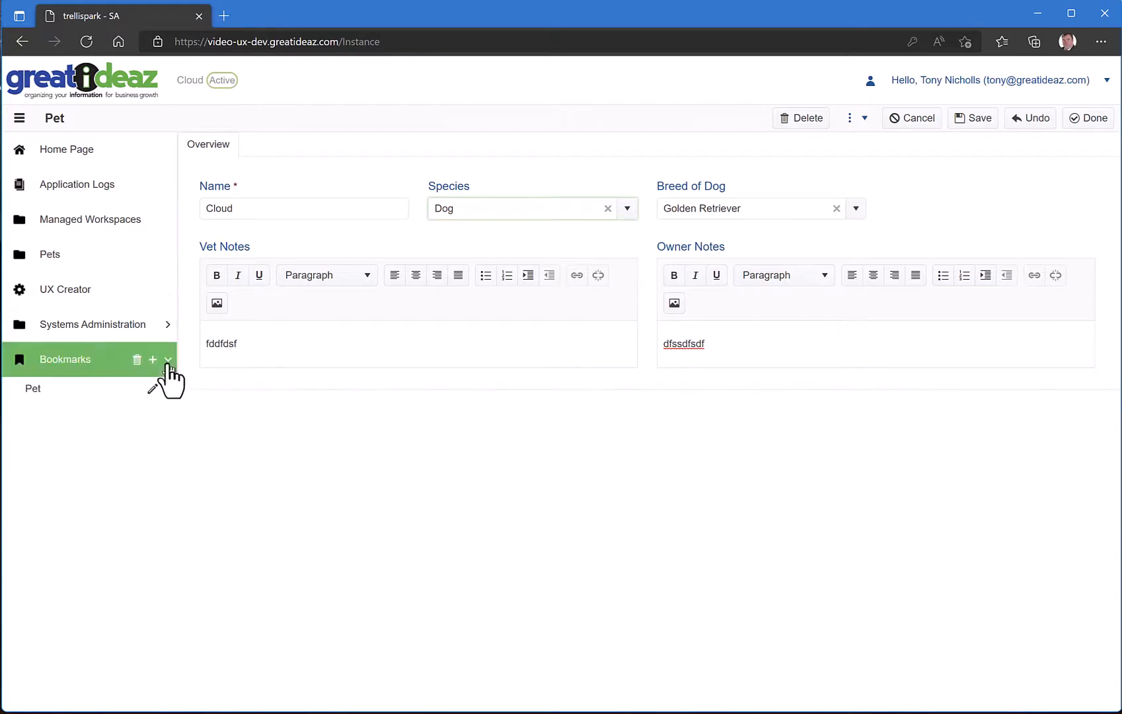
left_click(48, 392)
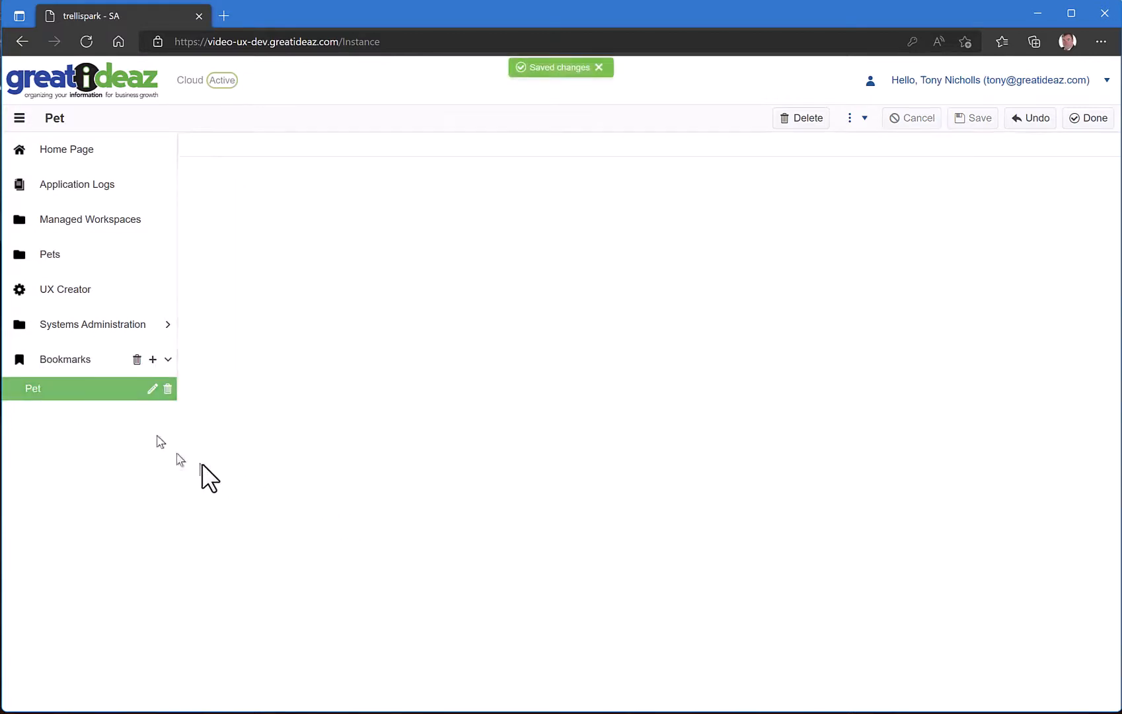
left_click(276, 149)
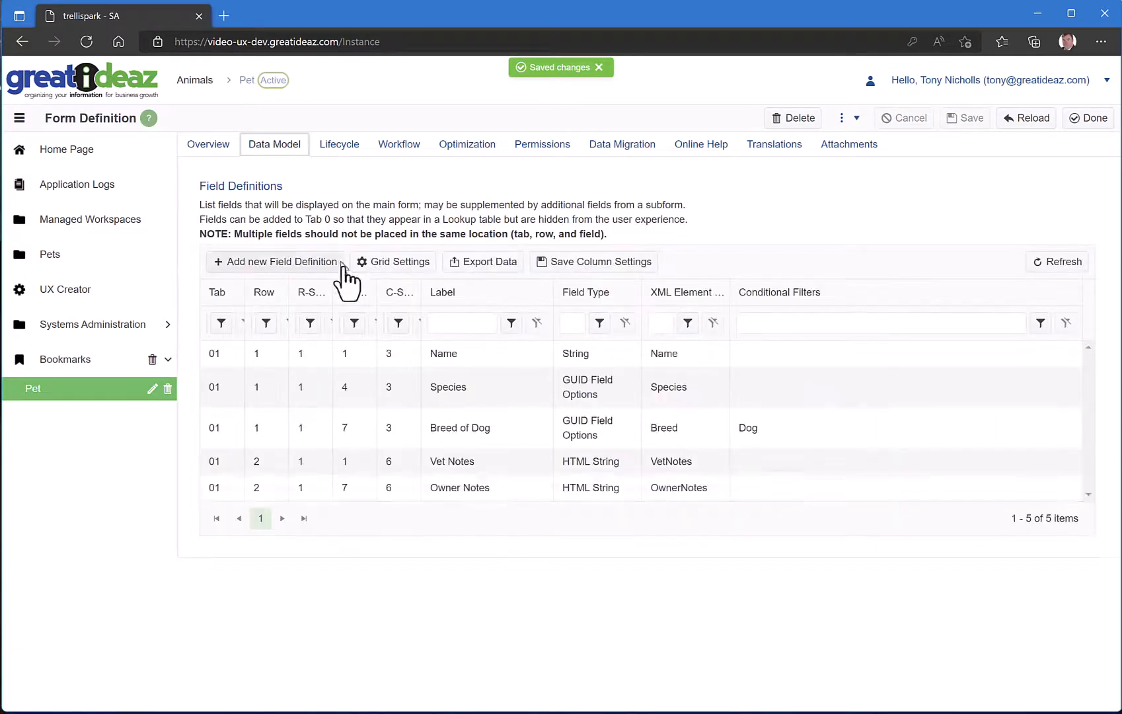
left_click(479, 466)
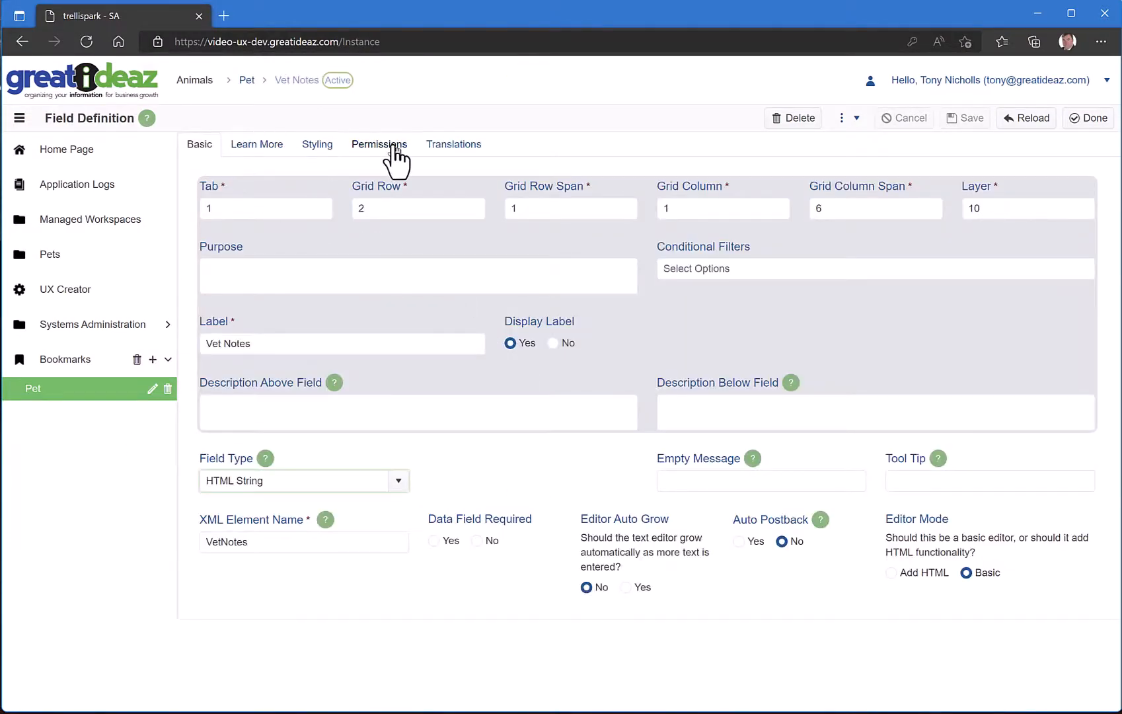
left_click(395, 154)
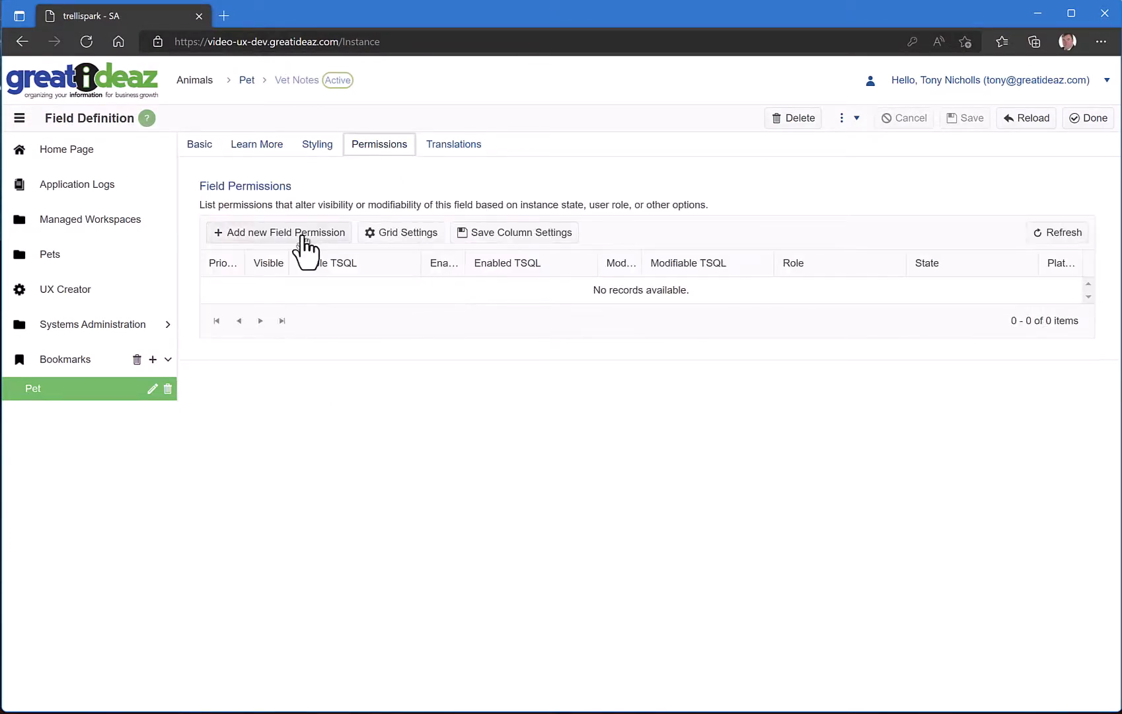
Step: Add a priority 0 Vet Notes permission for all roles with Visible Yes, Field Required No and Modifiable No, and finish it
left_click(304, 236)
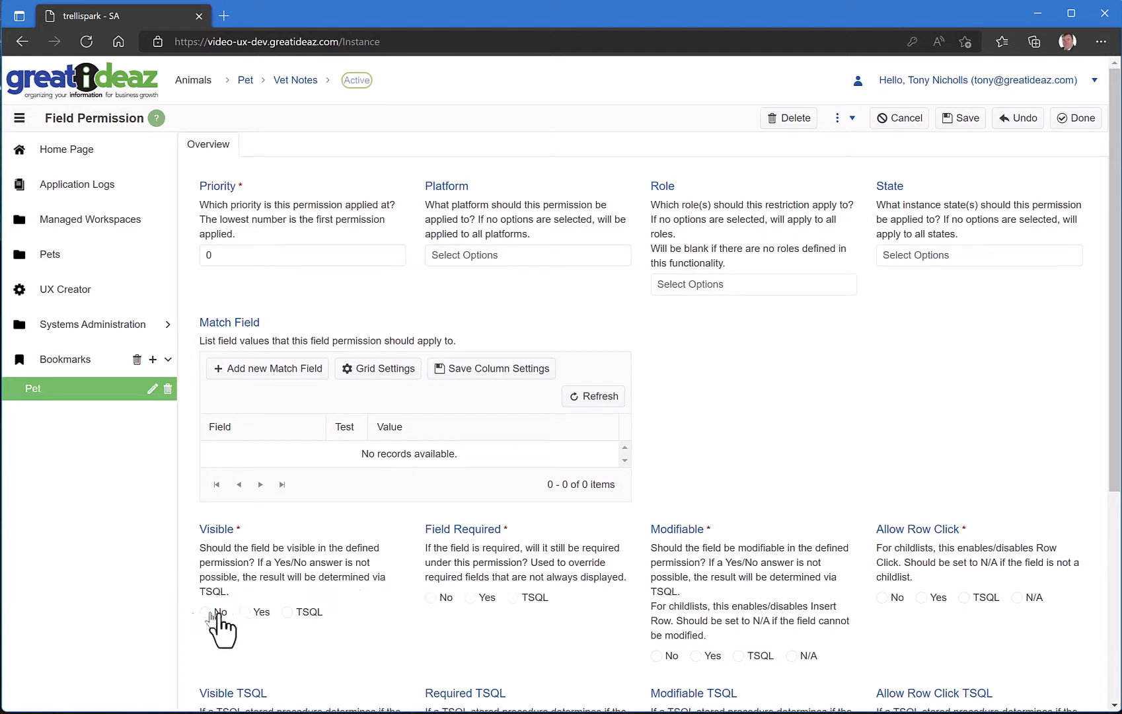
left_click(255, 612)
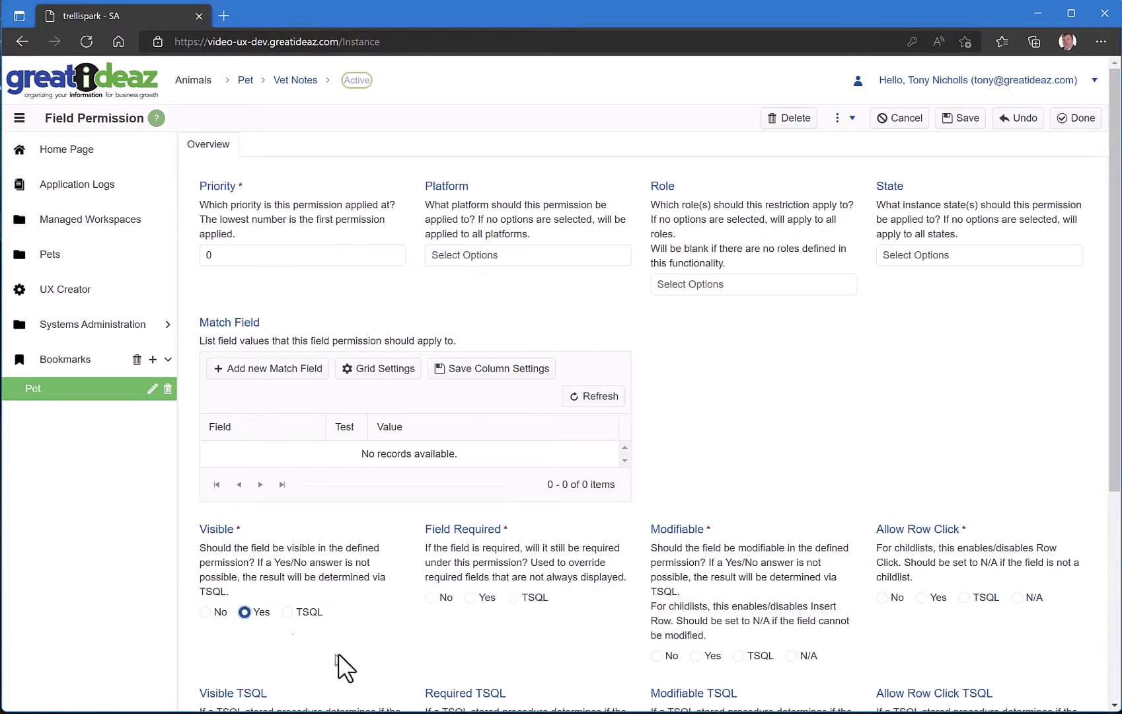
left_click(433, 598)
left_click(656, 656)
scroll(832, 429, "down", 5)
scroll(829, 433, "up", 5)
left_click(1082, 119)
Step: Create a second Vet Notes field permission with priority 10, restricted to the Vet role
left_click(251, 234)
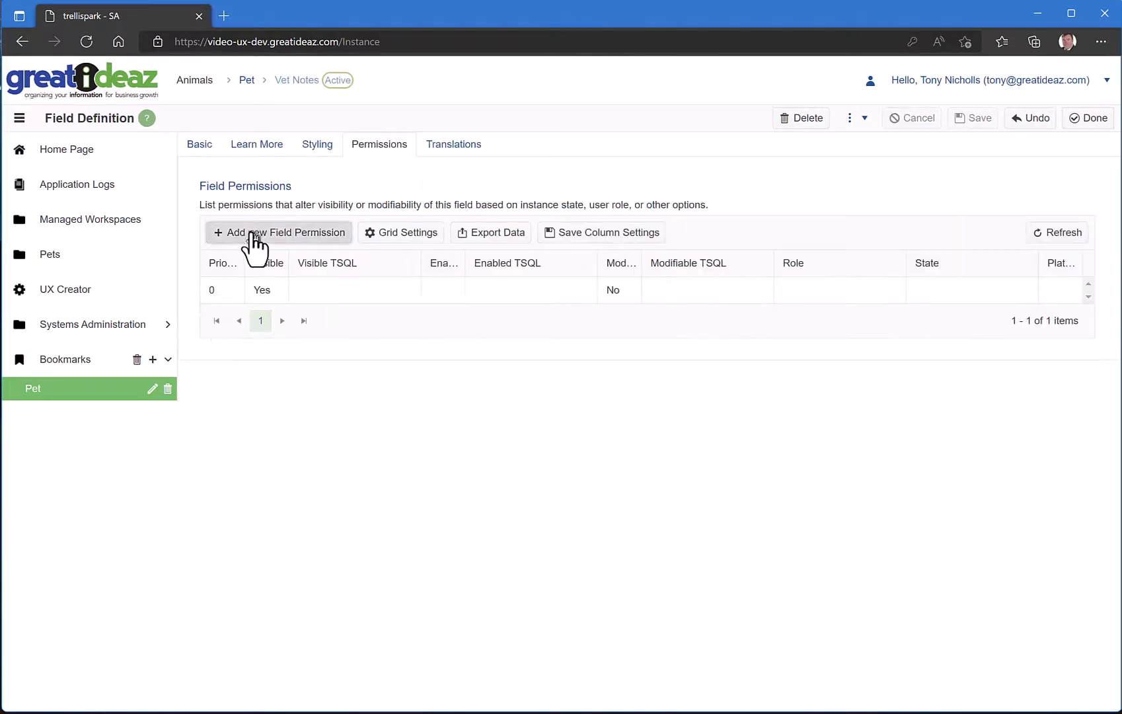
left_click(251, 257)
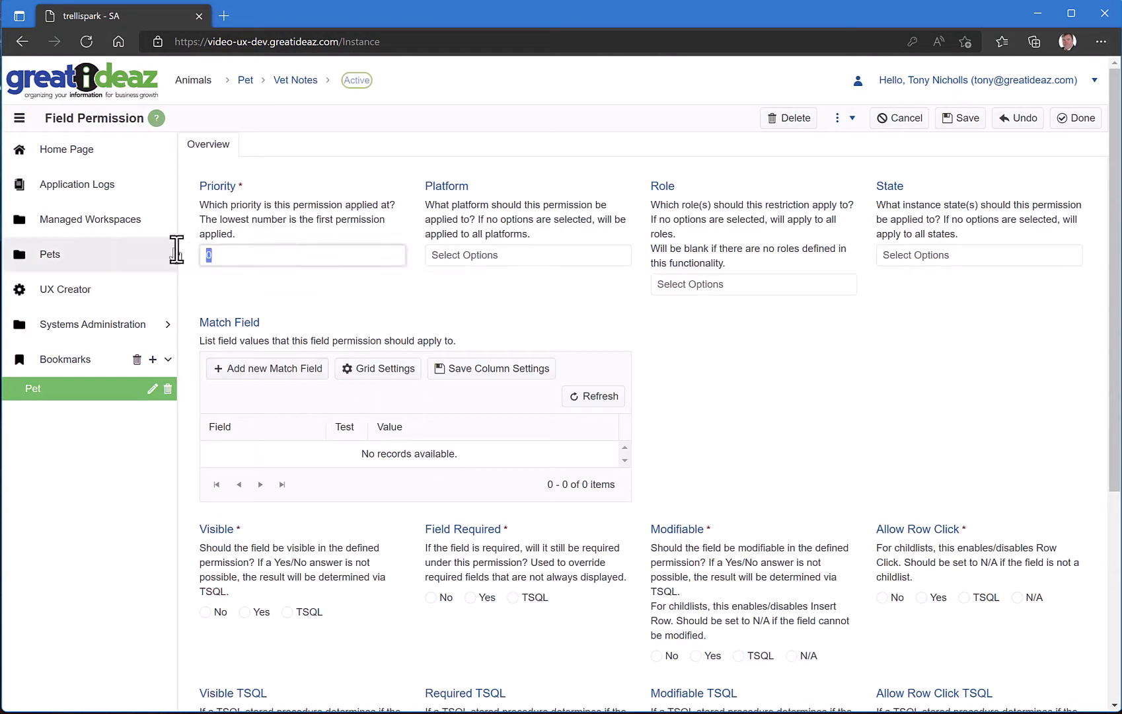
type("10")
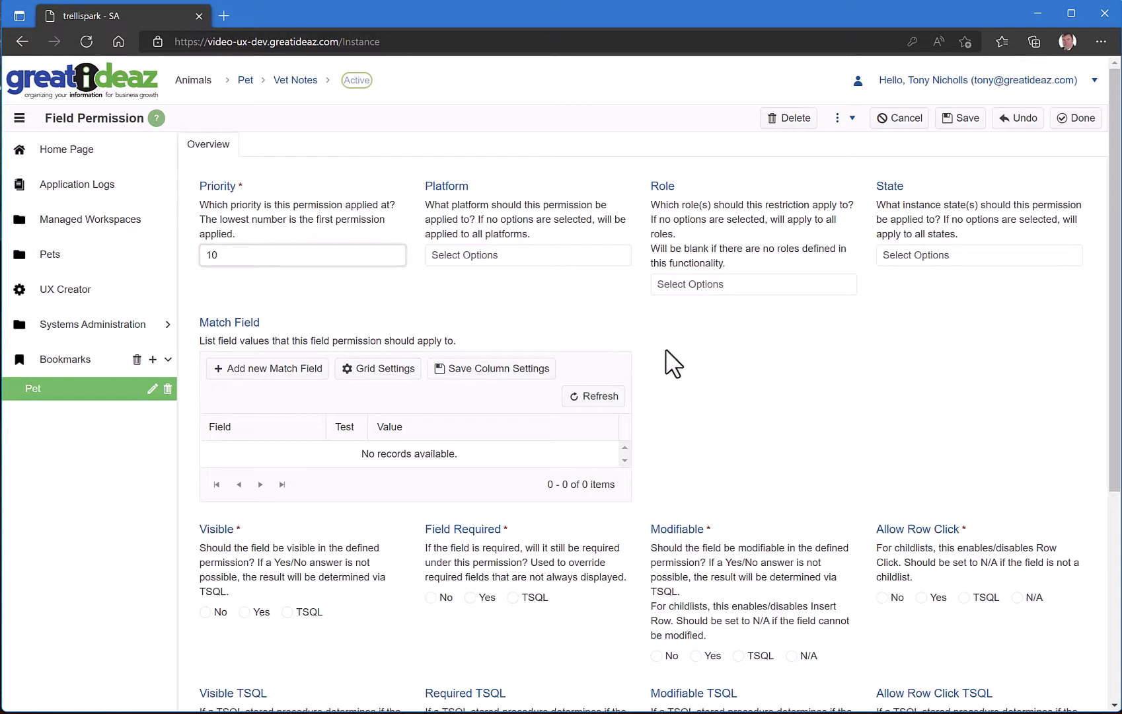
left_click(702, 284)
left_click(674, 326)
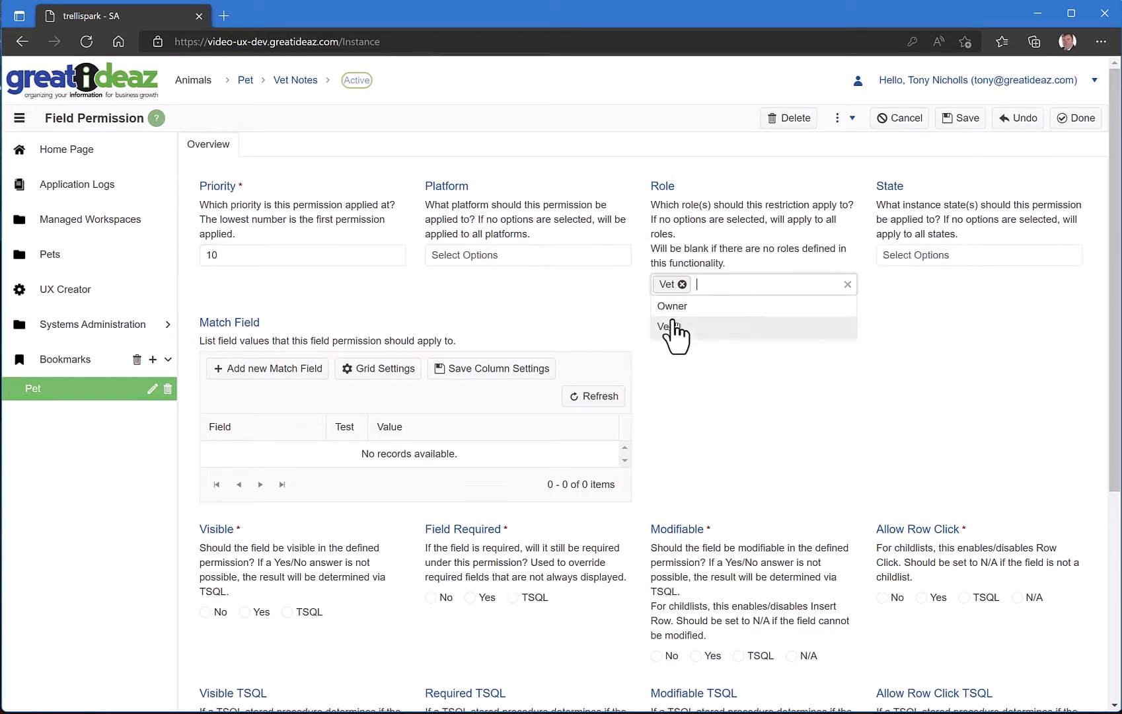
left_click(749, 389)
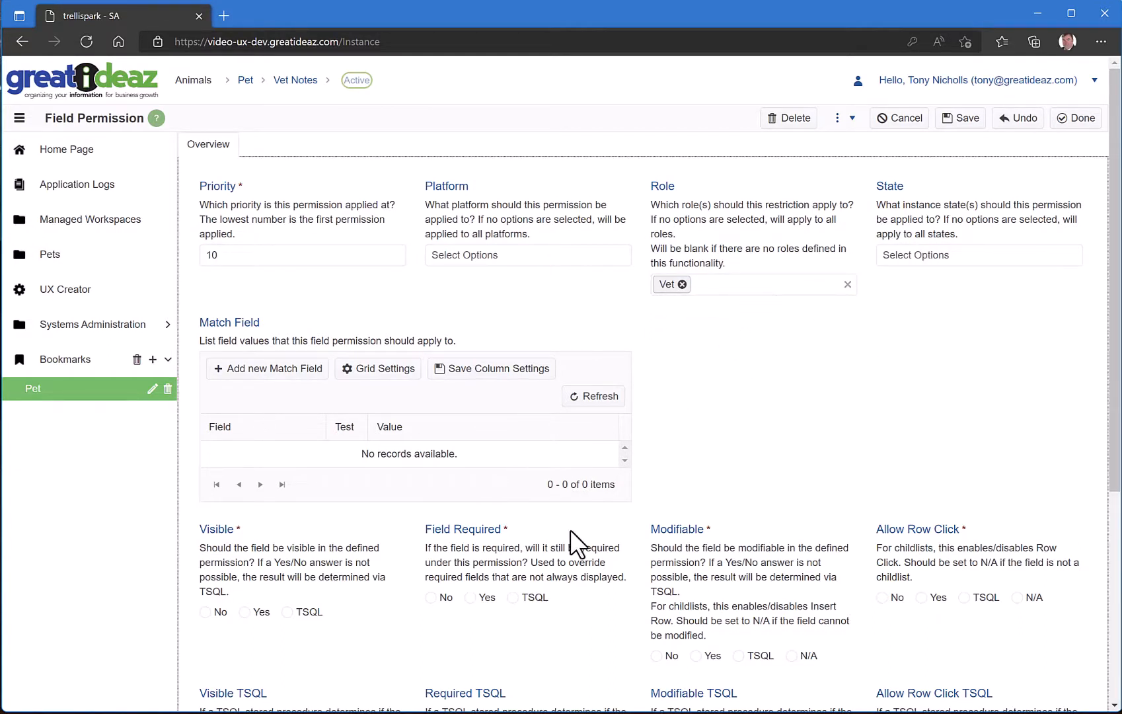
Step: Set the Vet permission to Visible Yes, Field Required No, Modifiable Yes and Allow Row Click N/A, and finish it
left_click(254, 614)
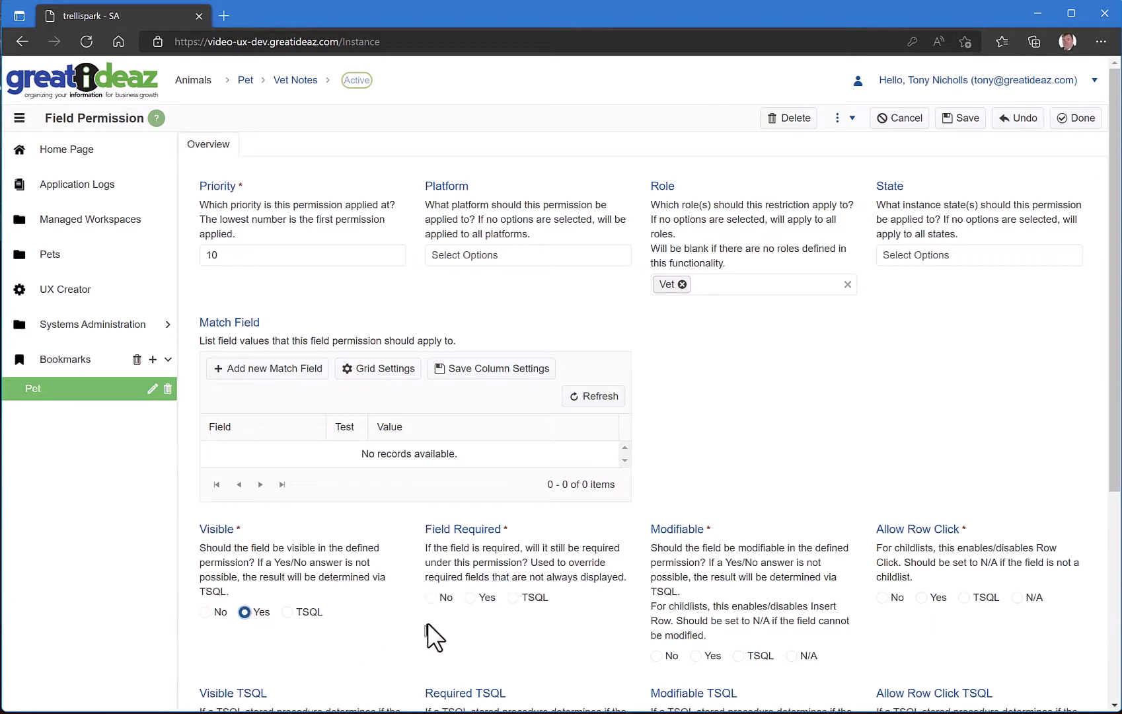
left_click(433, 599)
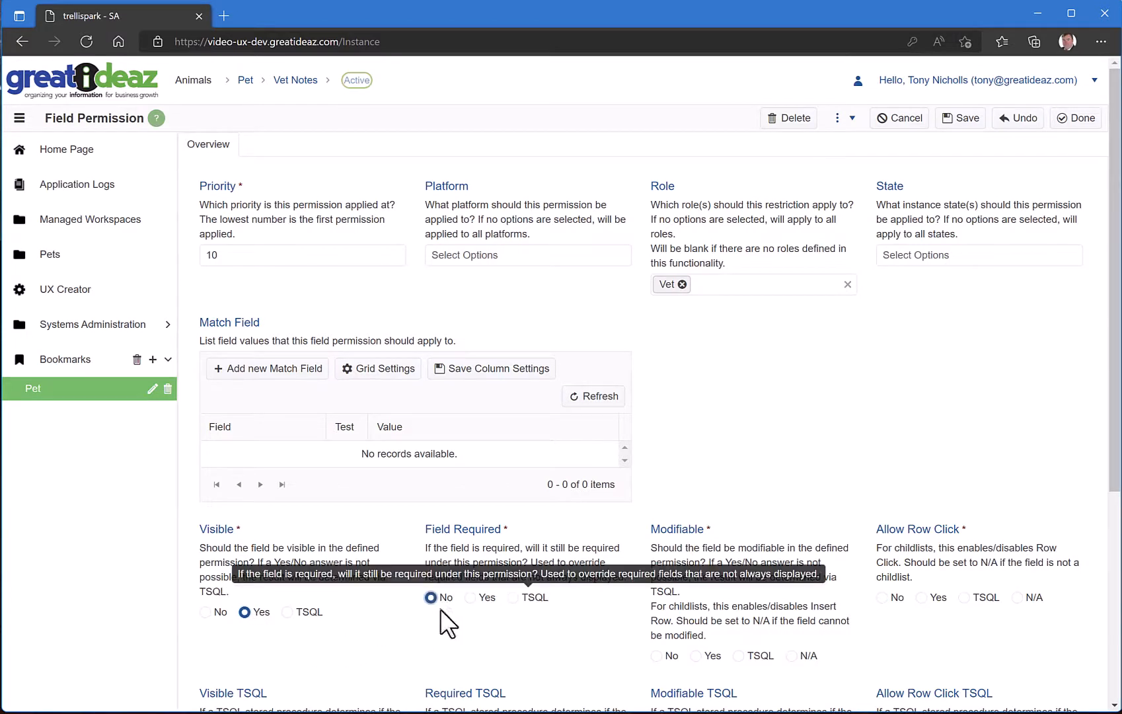
left_click(702, 662)
left_click(711, 654)
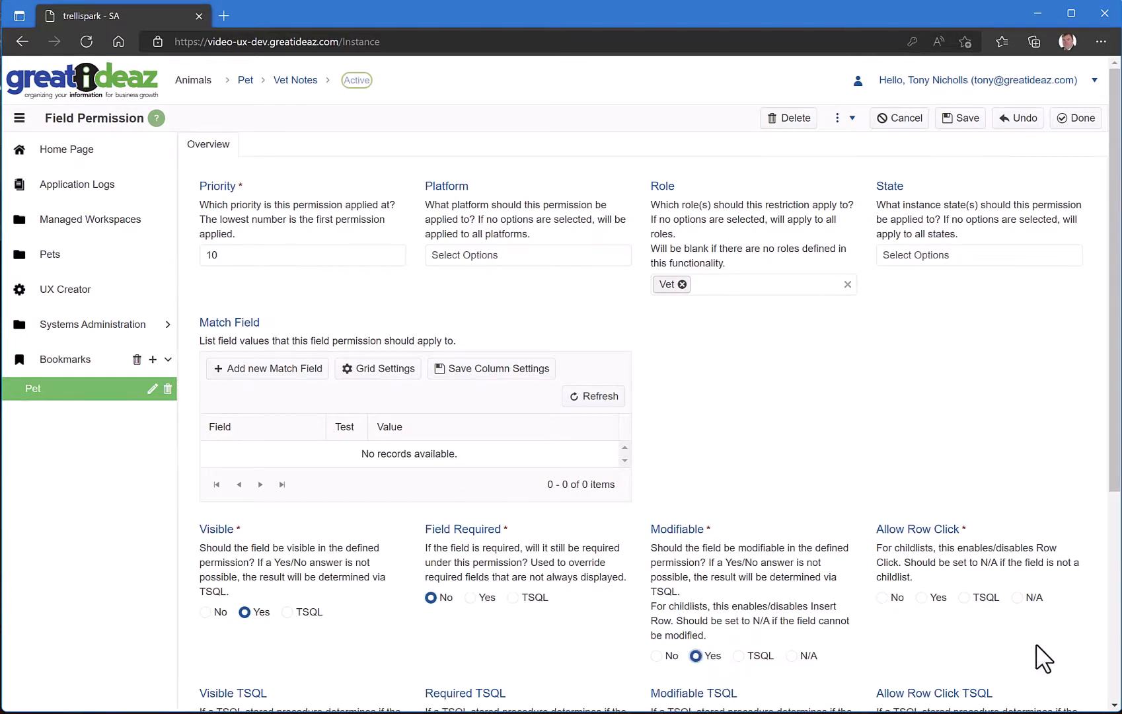
left_click(1032, 600)
left_click(1076, 118)
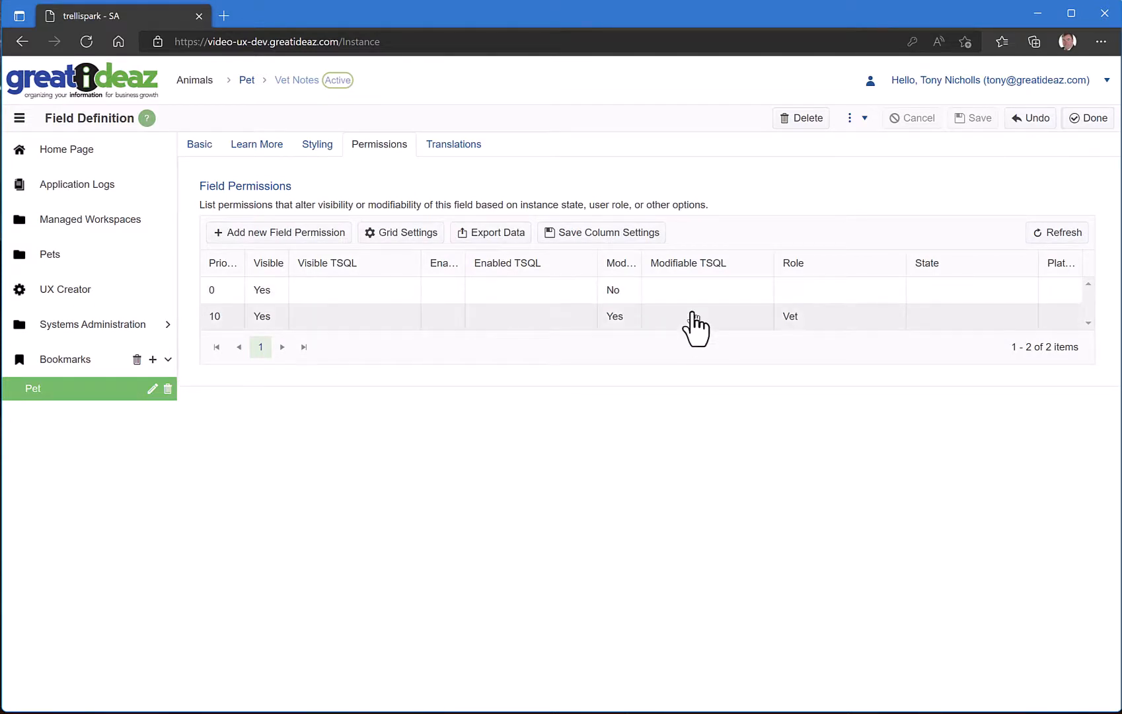
Step: Go back to the Pet form definition and open the field permissions of the Owner Notes field
left_click(247, 80)
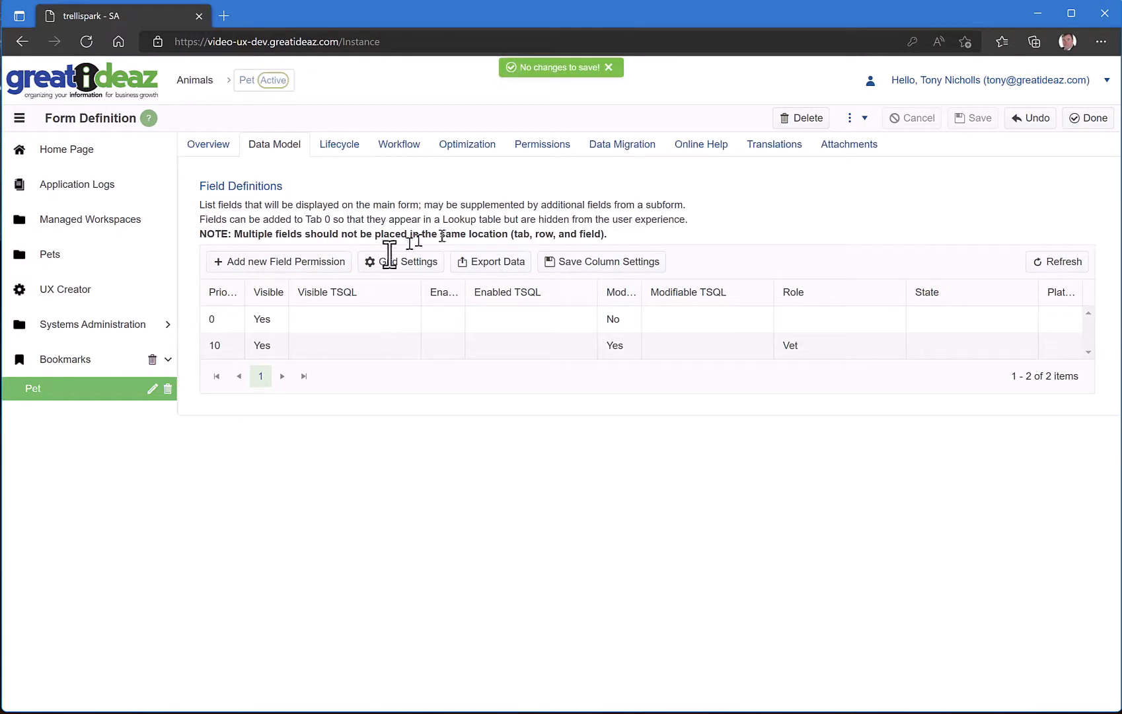
left_click(411, 489)
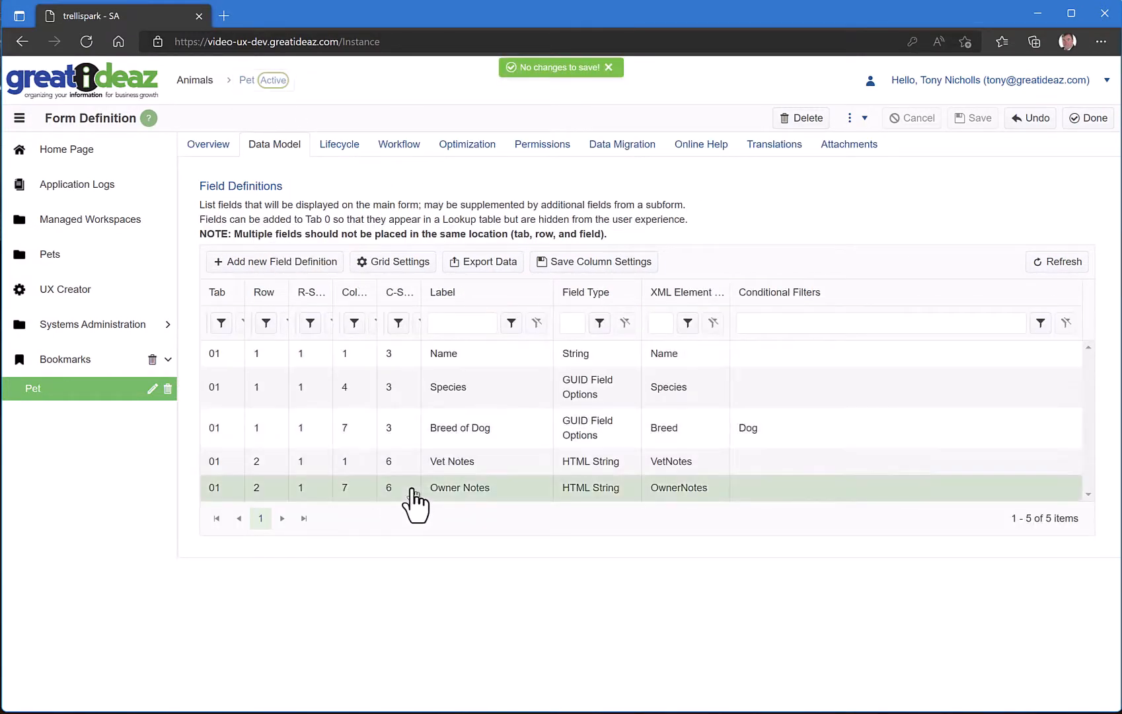
left_click(377, 146)
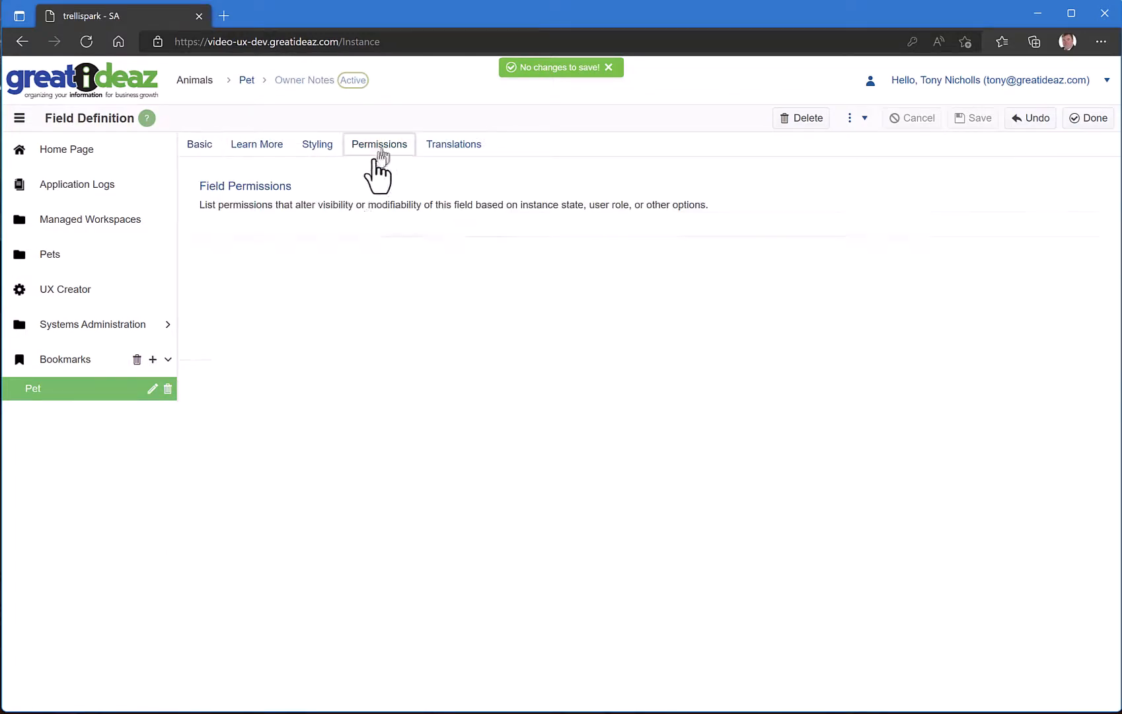
Step: Add an Owner Notes permission for all roles with Visible Yes, Field Required No, Modifiable No and Allow Row Click N/A, and finish it
left_click(258, 239)
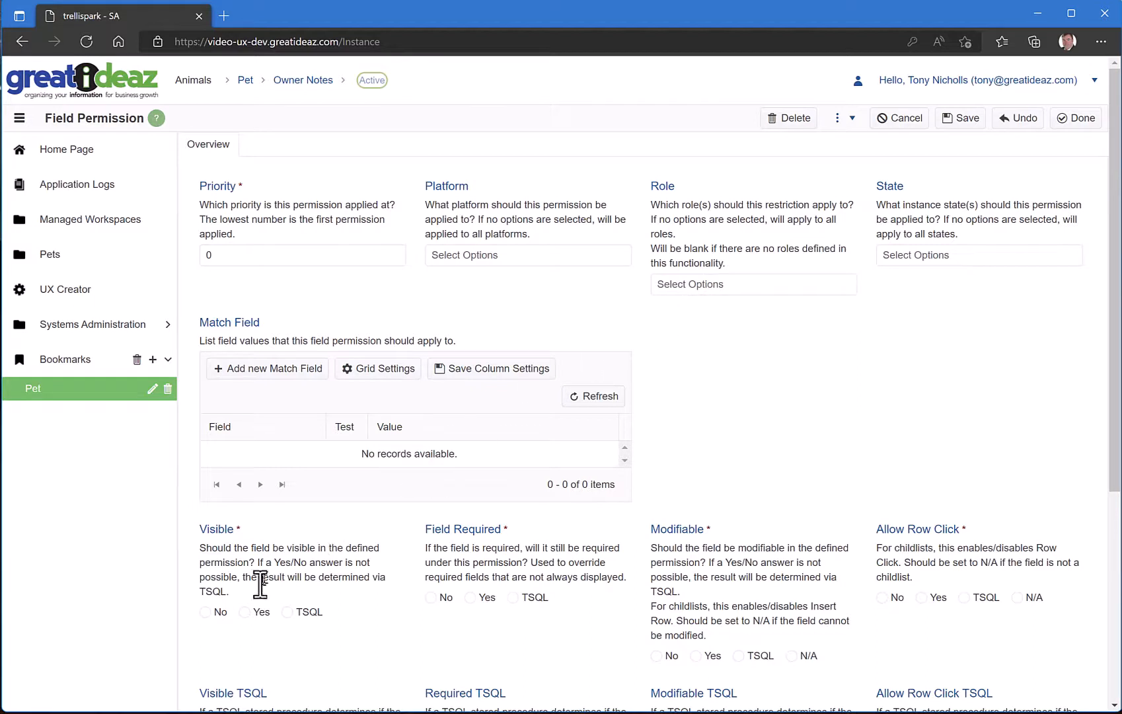
left_click(247, 612)
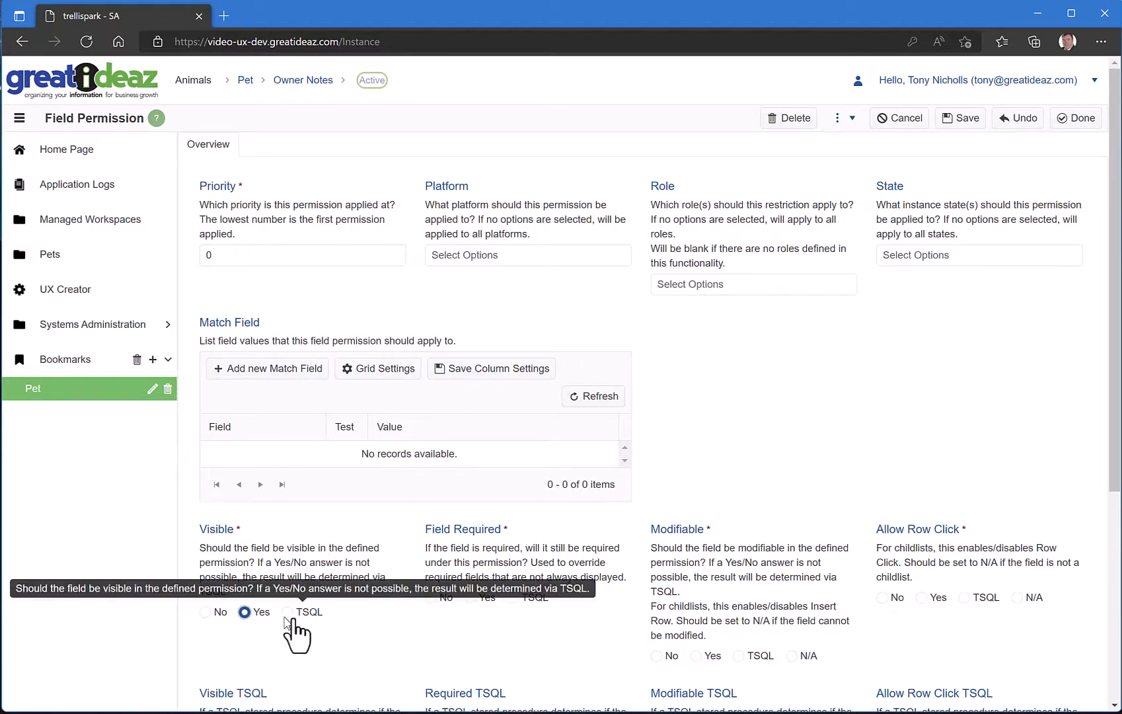
left_click(433, 599)
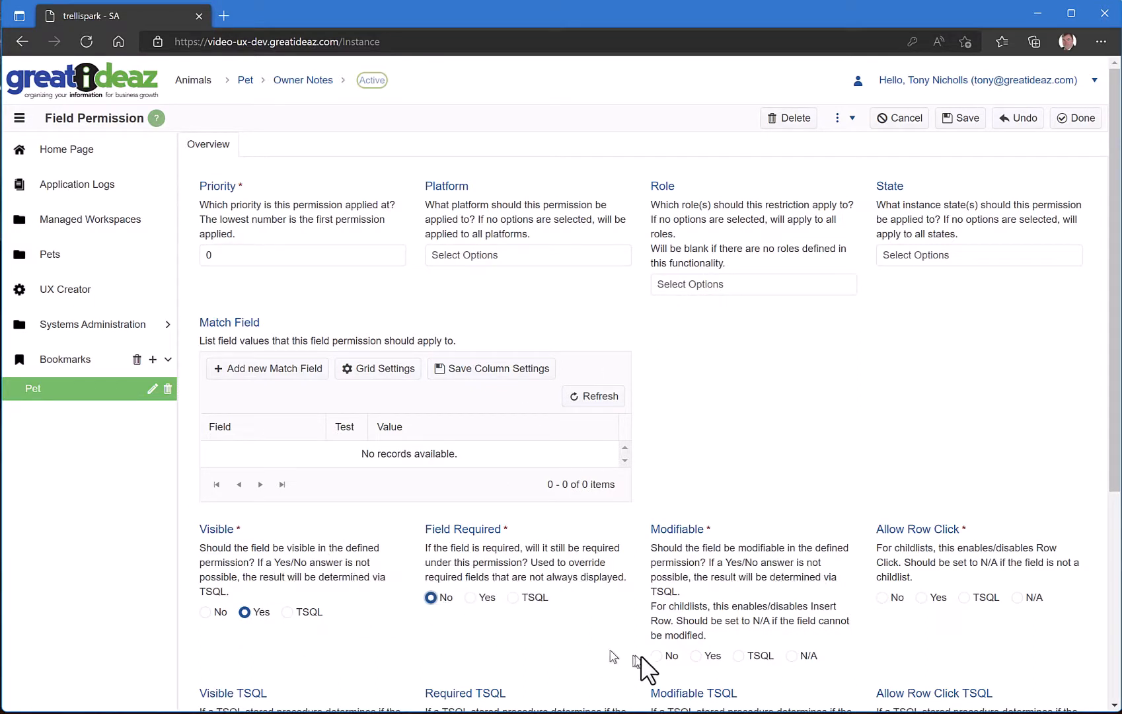
left_click(665, 658)
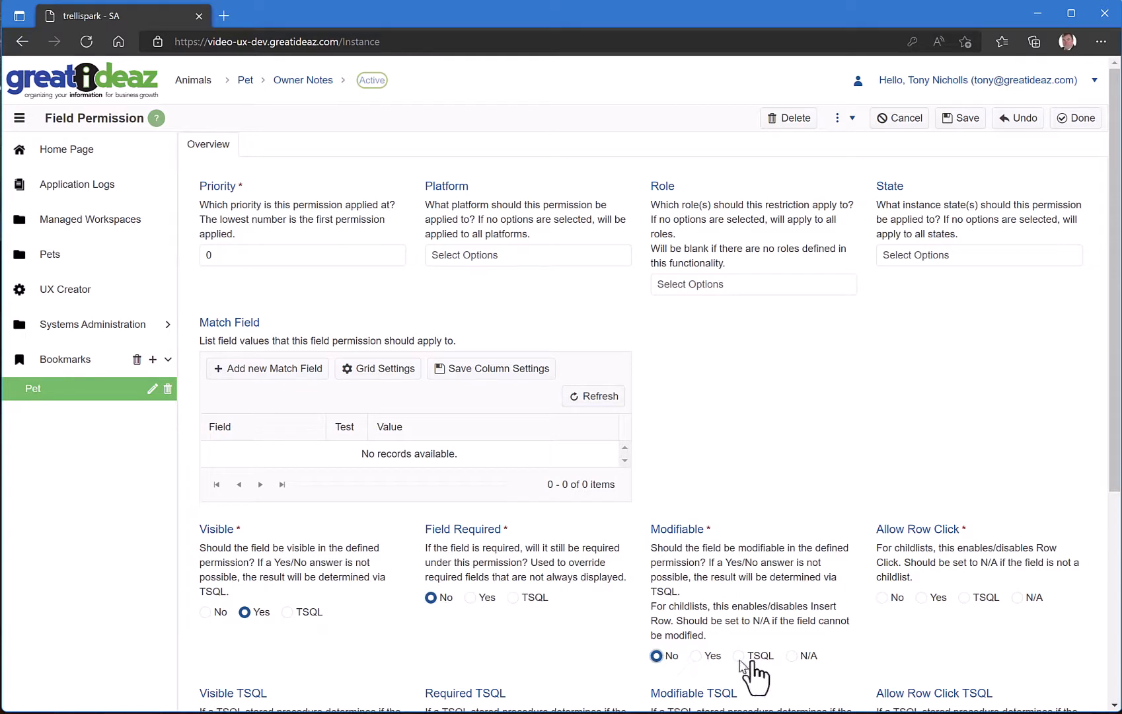
left_click(1018, 598)
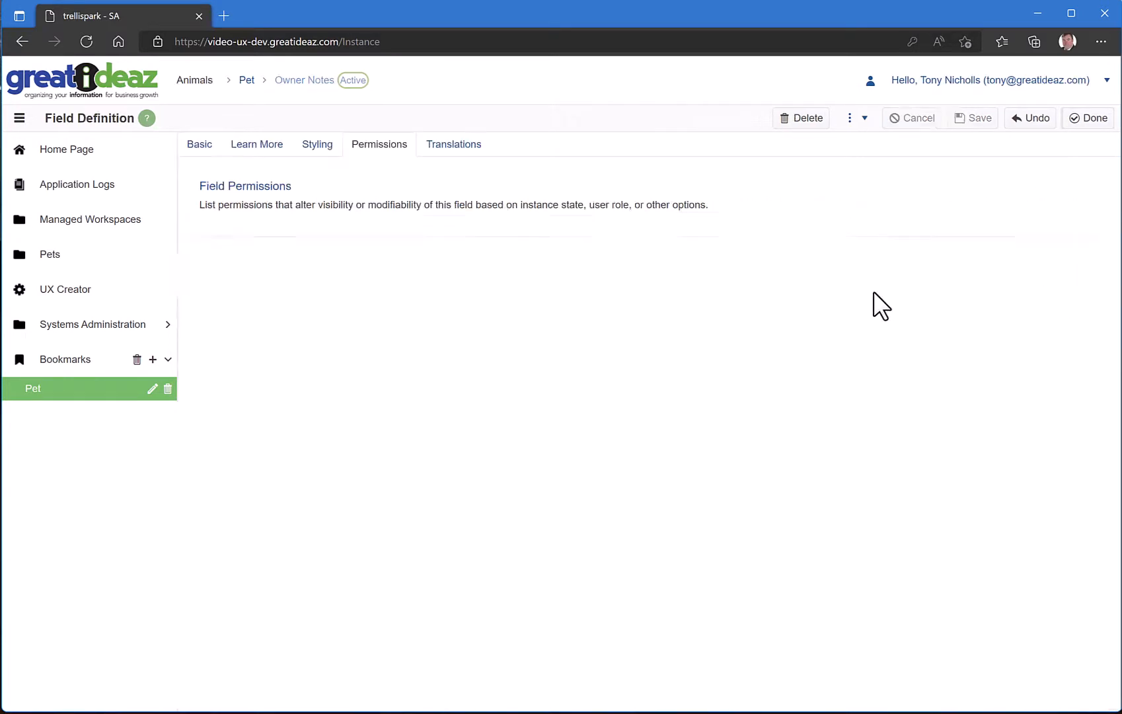
Step: Create a second Owner Notes field permission with priority 10, restricted to the Owner role
left_click(284, 235)
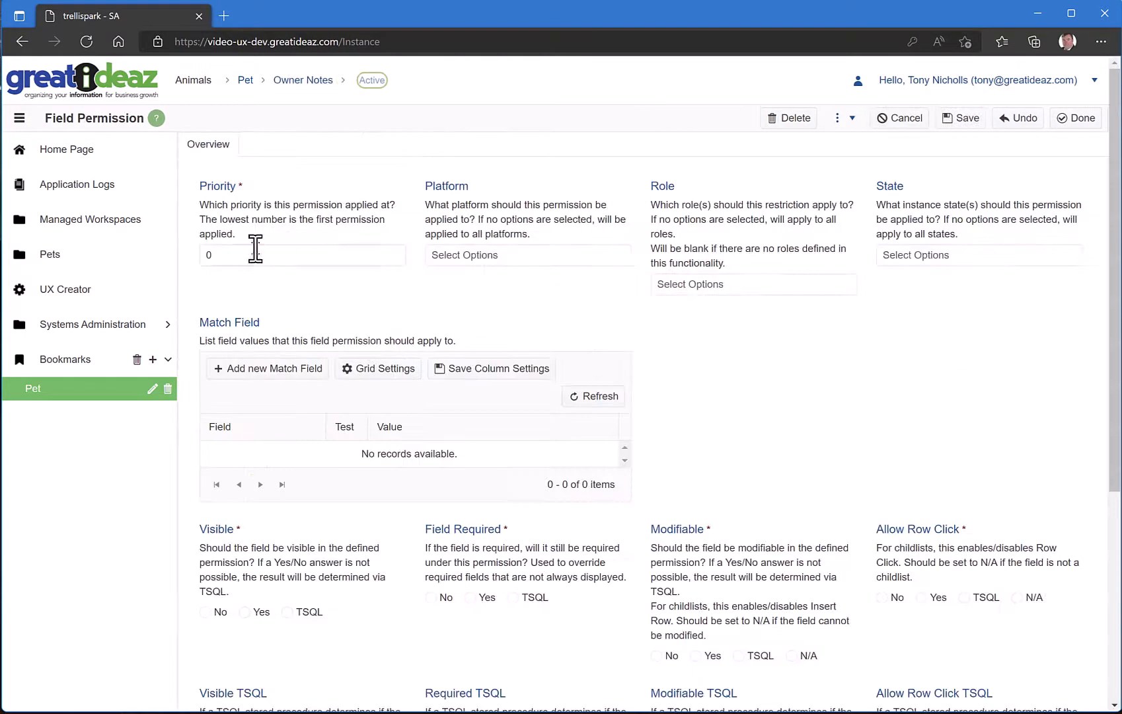
type("1")
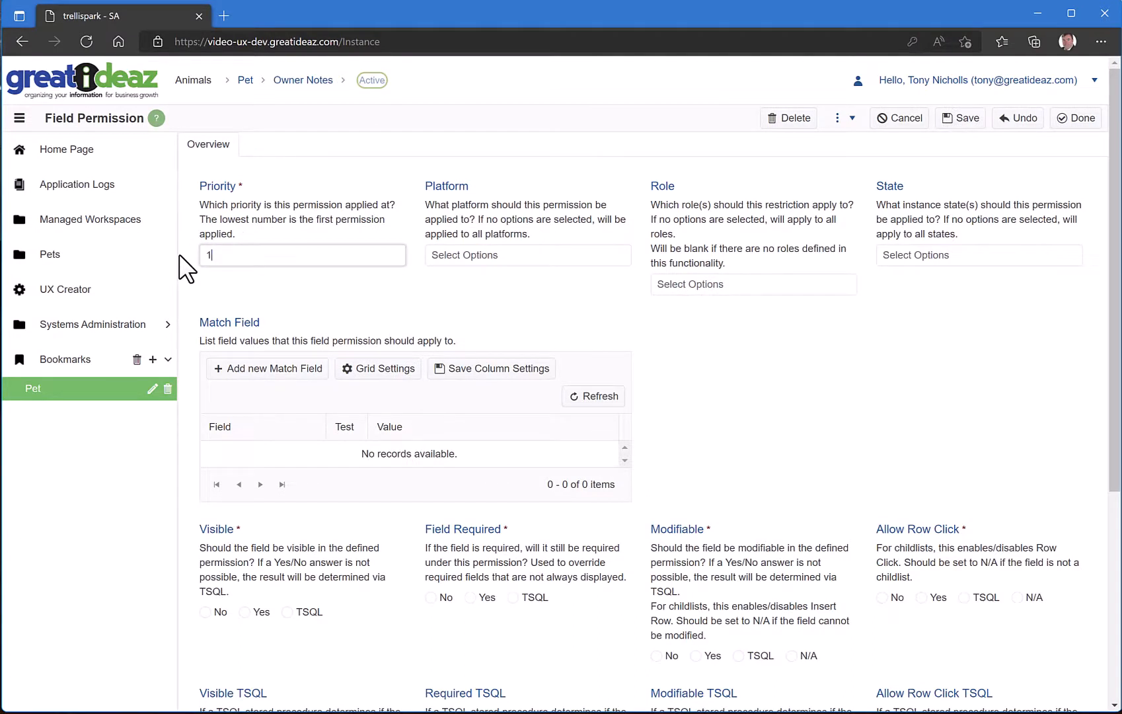
type("0")
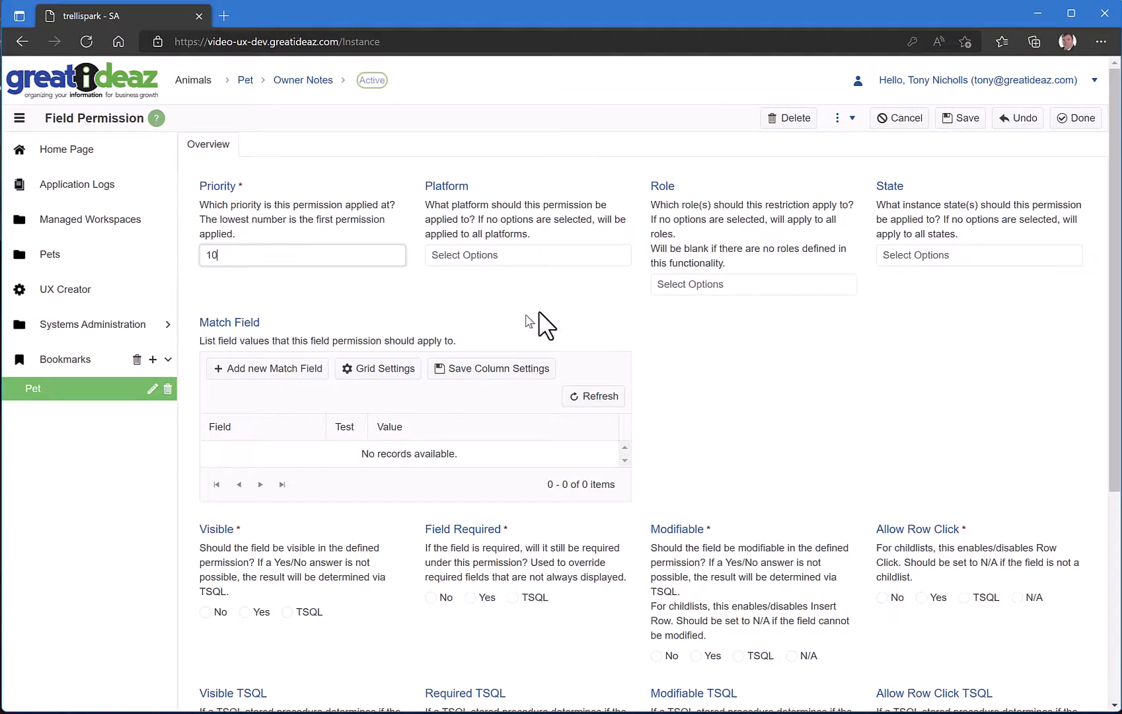
left_click(705, 285)
left_click(701, 308)
left_click(750, 430)
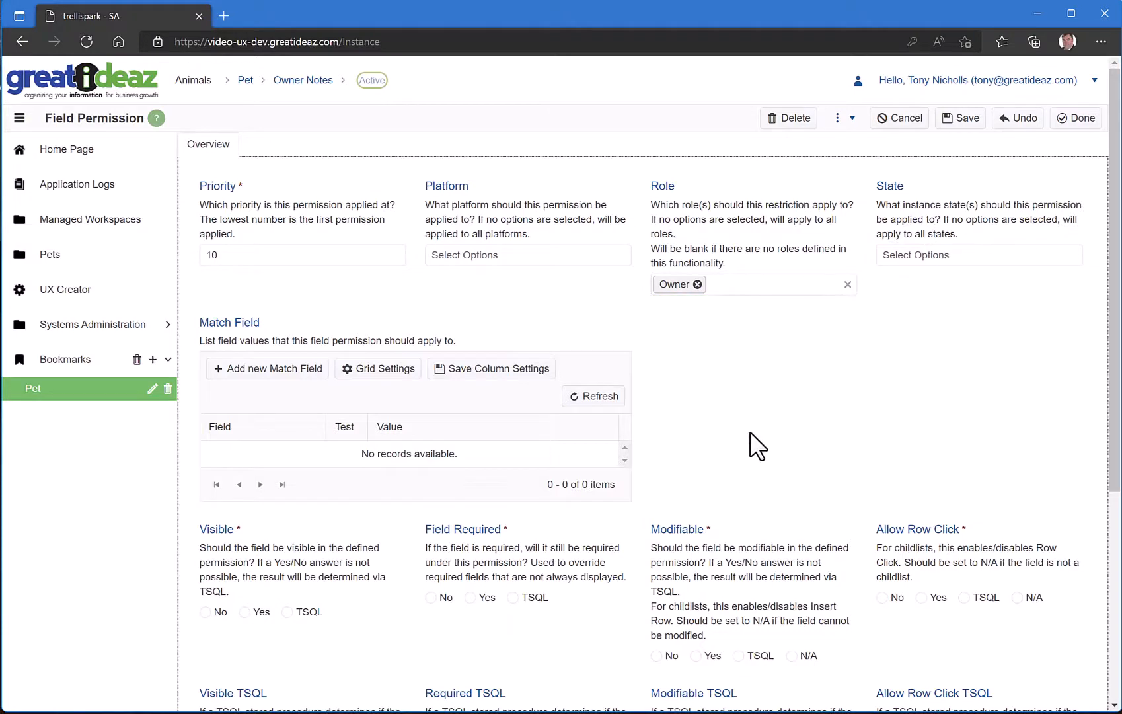
Step: Set the Owner permission to Visible Yes, Field Required No, Modifiable Yes and Allow Row Click N/A, and finish it
scroll(811, 451, "down", 3)
left_click(259, 416)
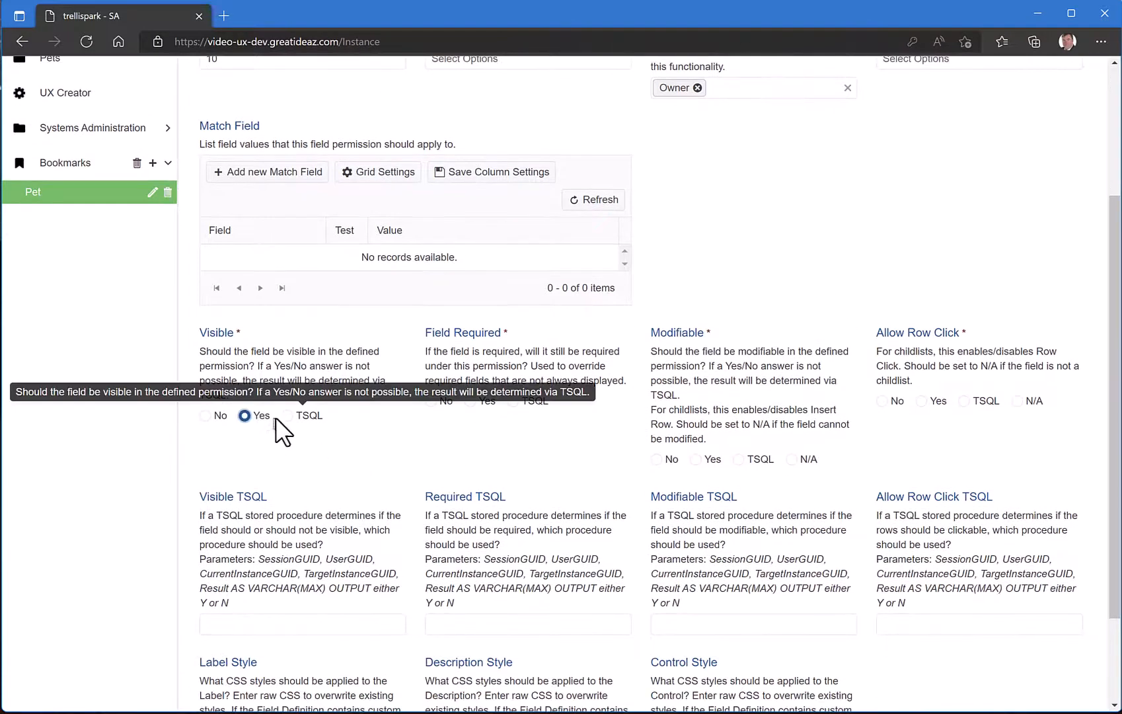
left_click(483, 403)
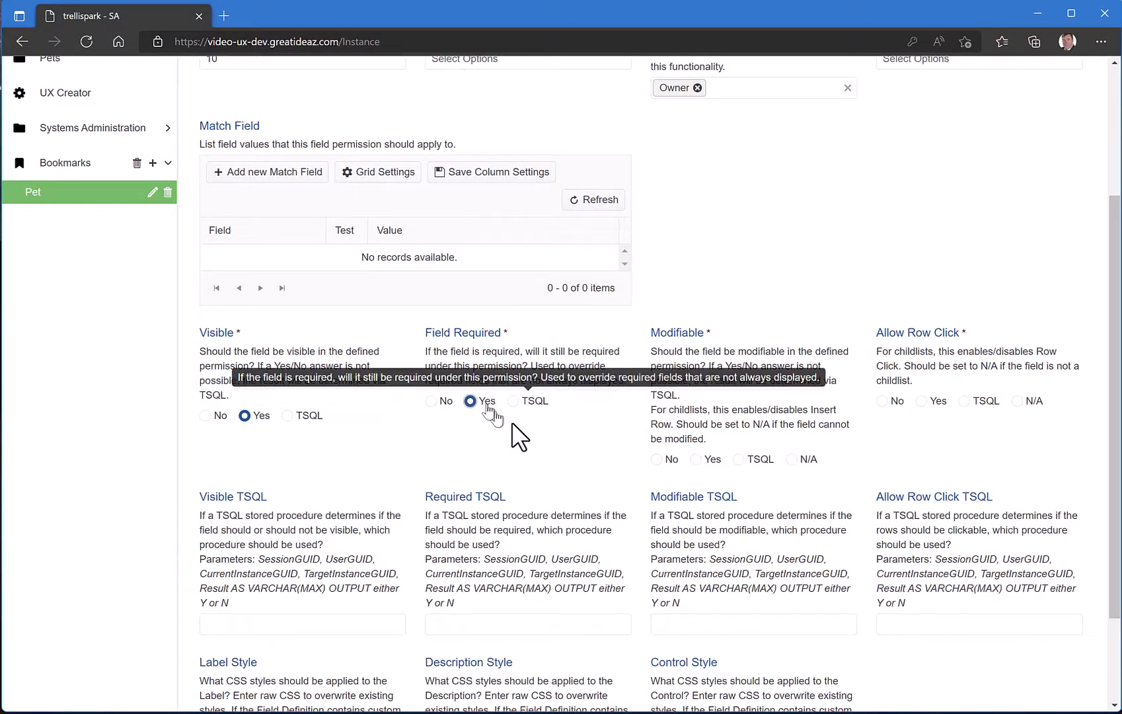
left_click(705, 463)
left_click(432, 401)
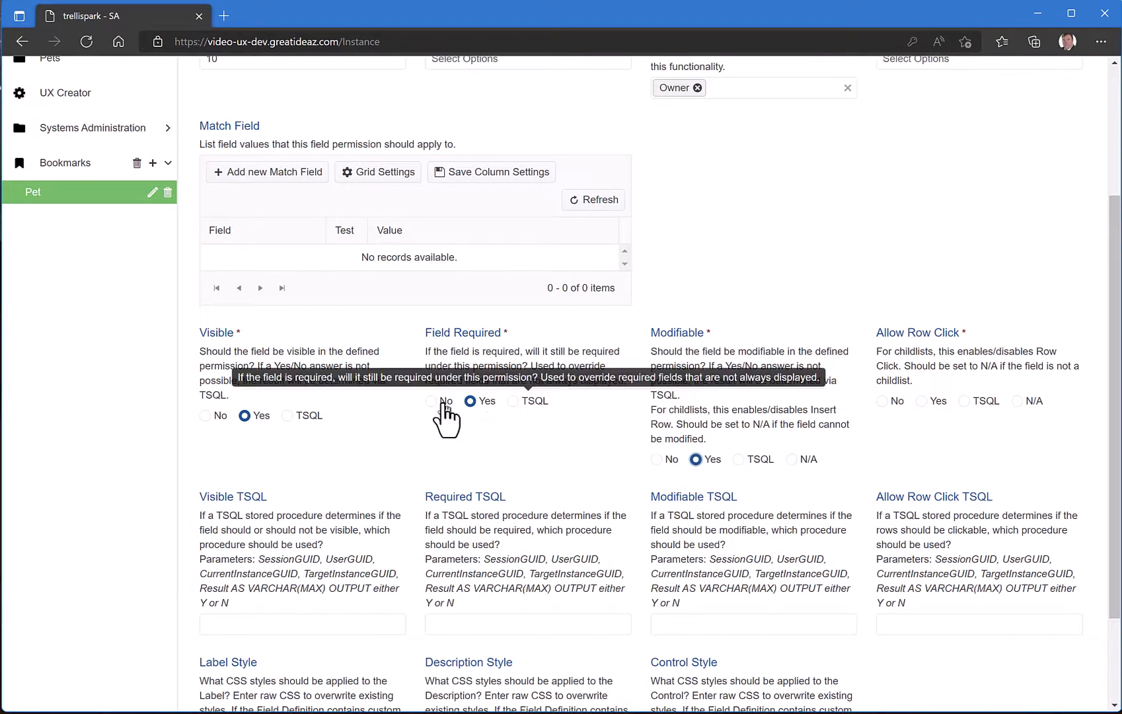
left_click(1031, 410)
scroll(971, 396, "up", 3)
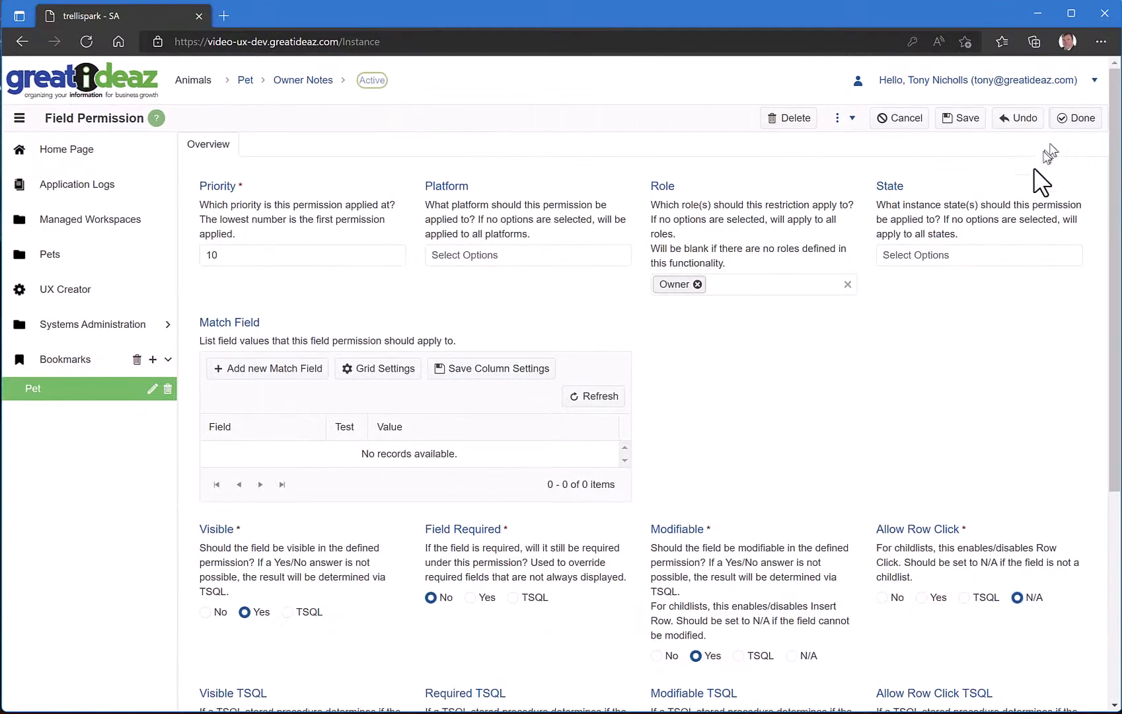
left_click(1076, 118)
Step: Finish the Owner Notes field definition and clear the application state from the Pet form definition
left_click(858, 117)
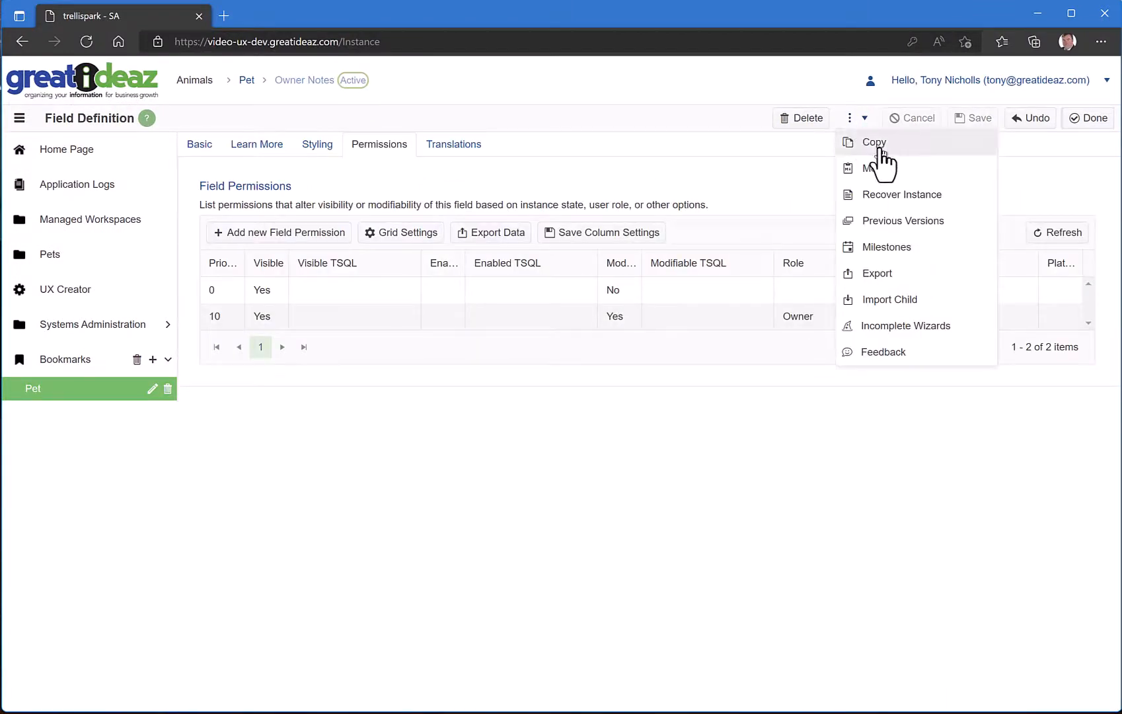
left_click(1087, 118)
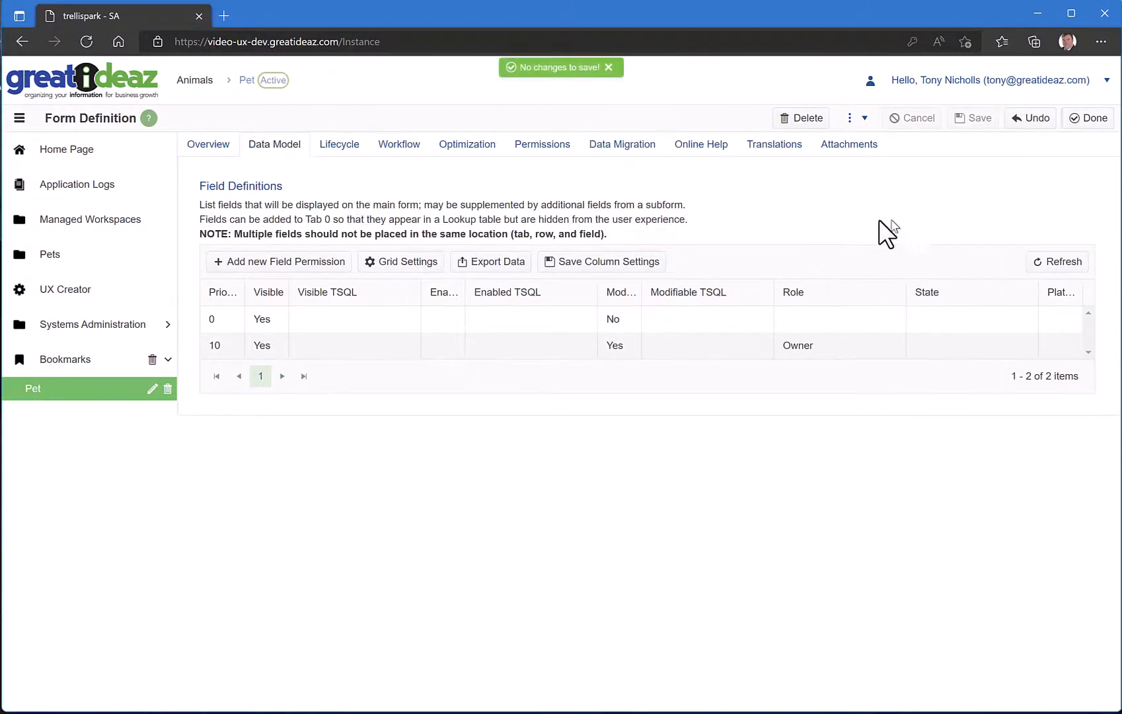
left_click(850, 119)
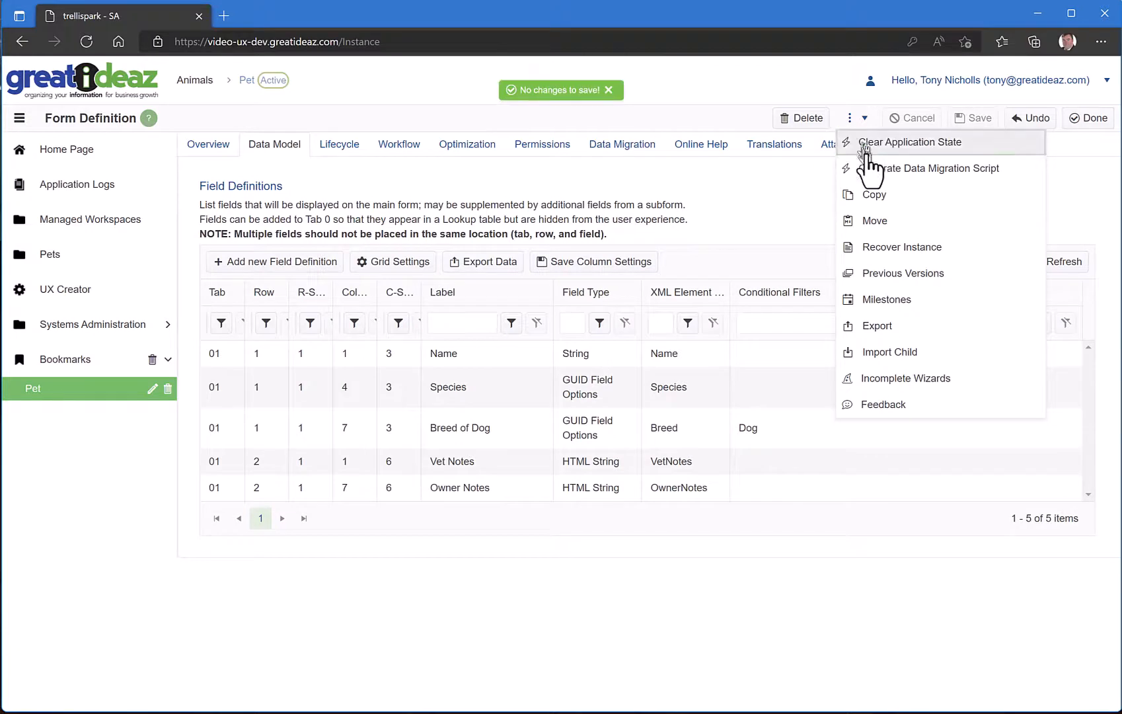
left_click(865, 148)
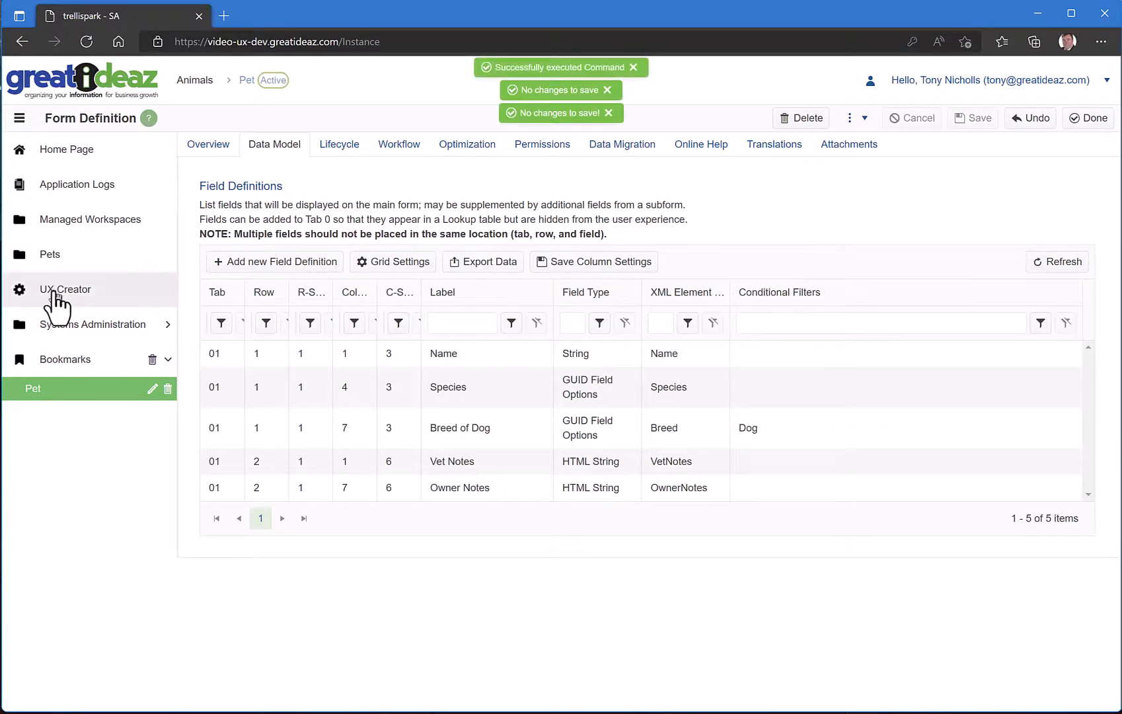
Step: Open the Cloud pet record, bookmark it as Cloud, and check whether its Vet Notes and Owner Notes are editable
left_click(58, 259)
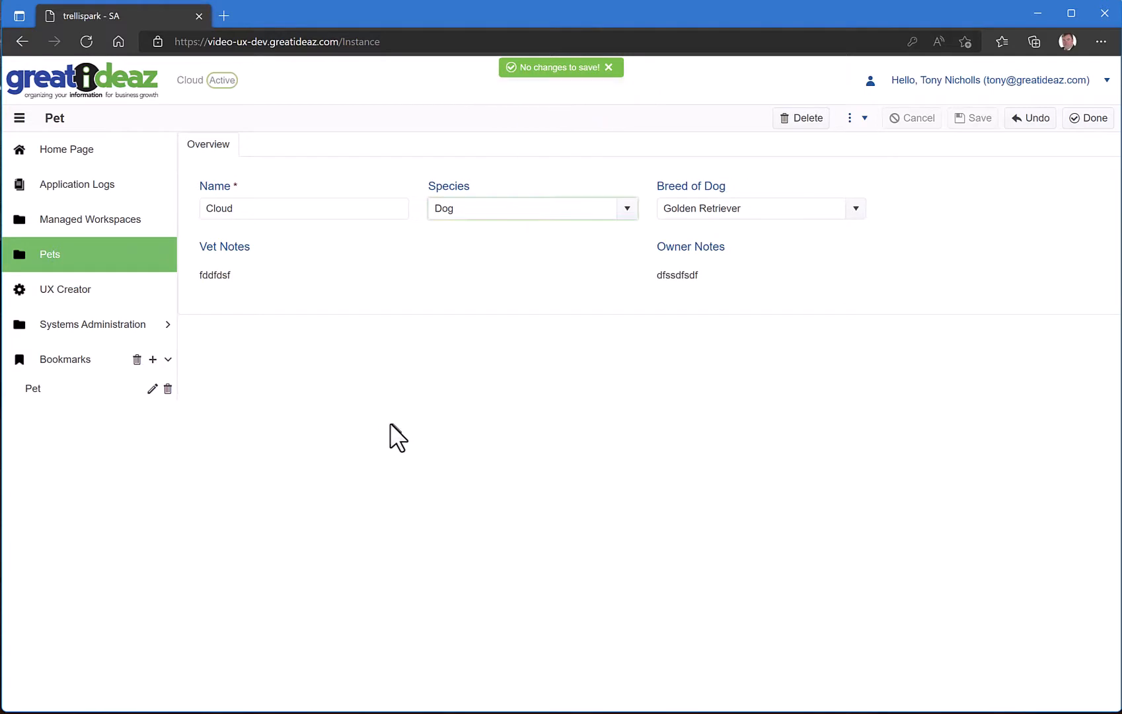
left_click(153, 359)
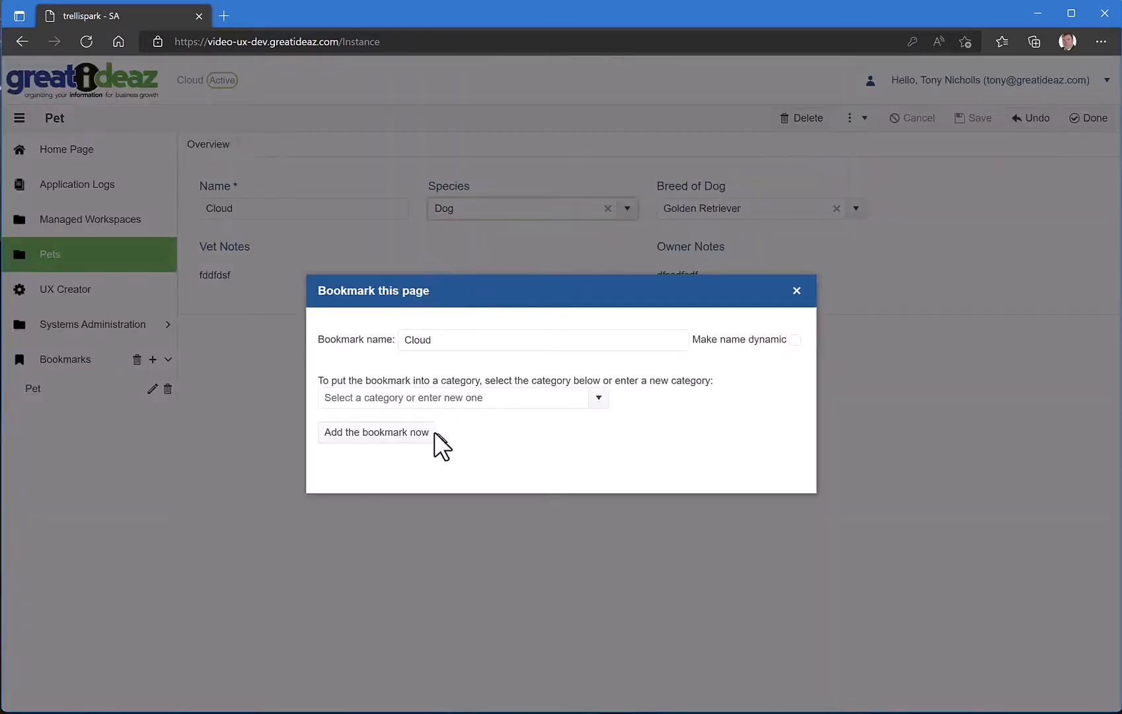
left_click(409, 433)
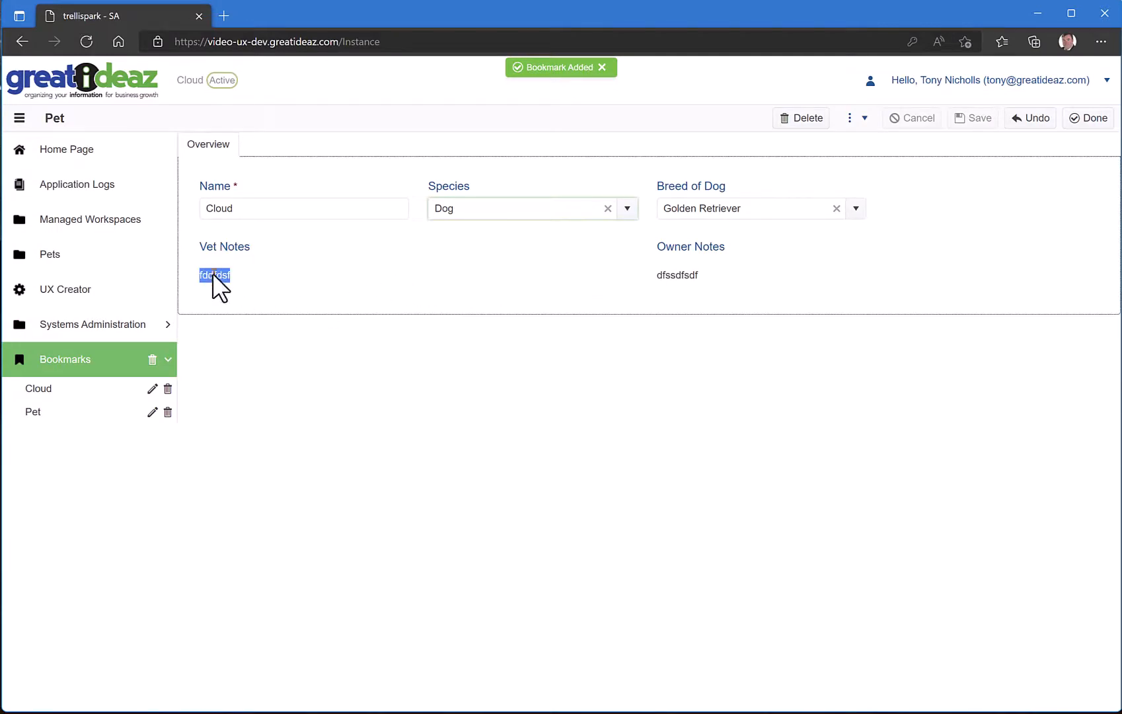
double_click(684, 275)
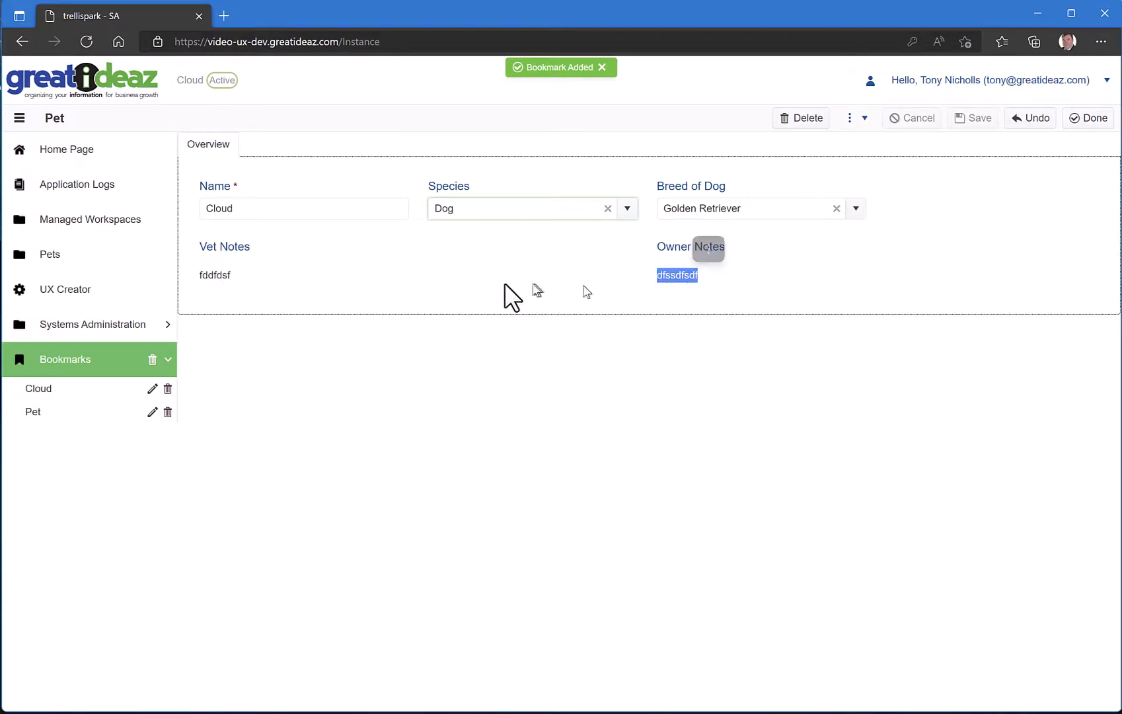
left_click(335, 279)
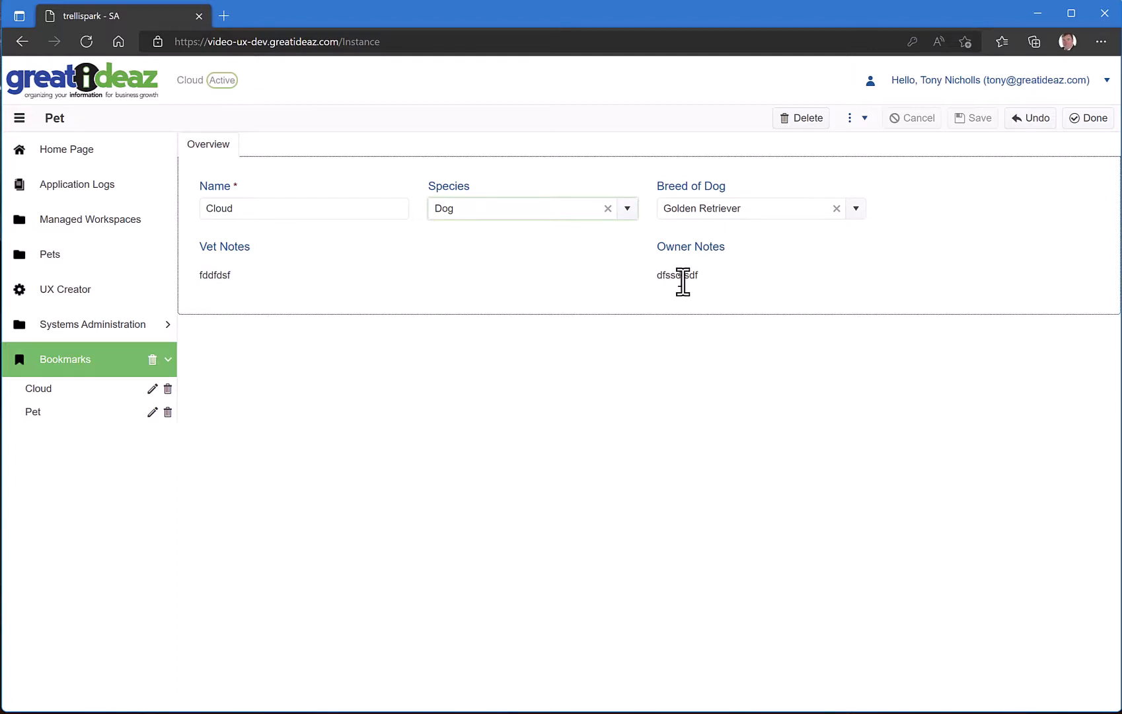
Step: Open the signed-in user's record in User Administration and bookmark it under the suggested name
left_click(165, 327)
left_click(121, 397)
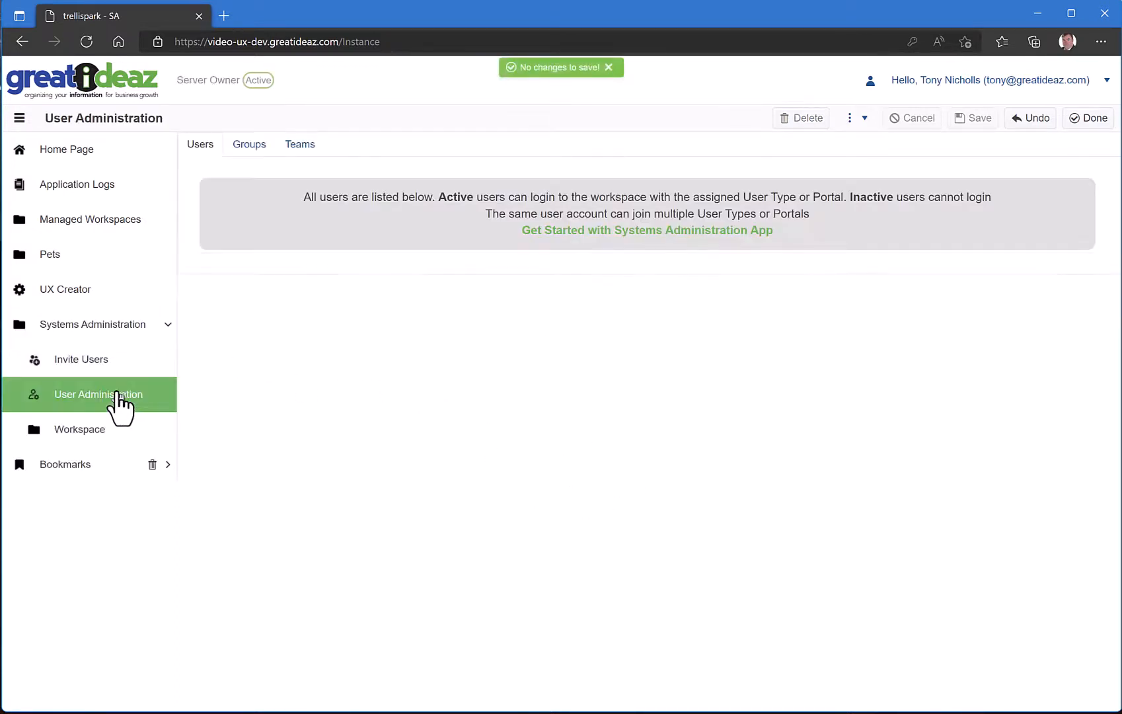
left_click(357, 362)
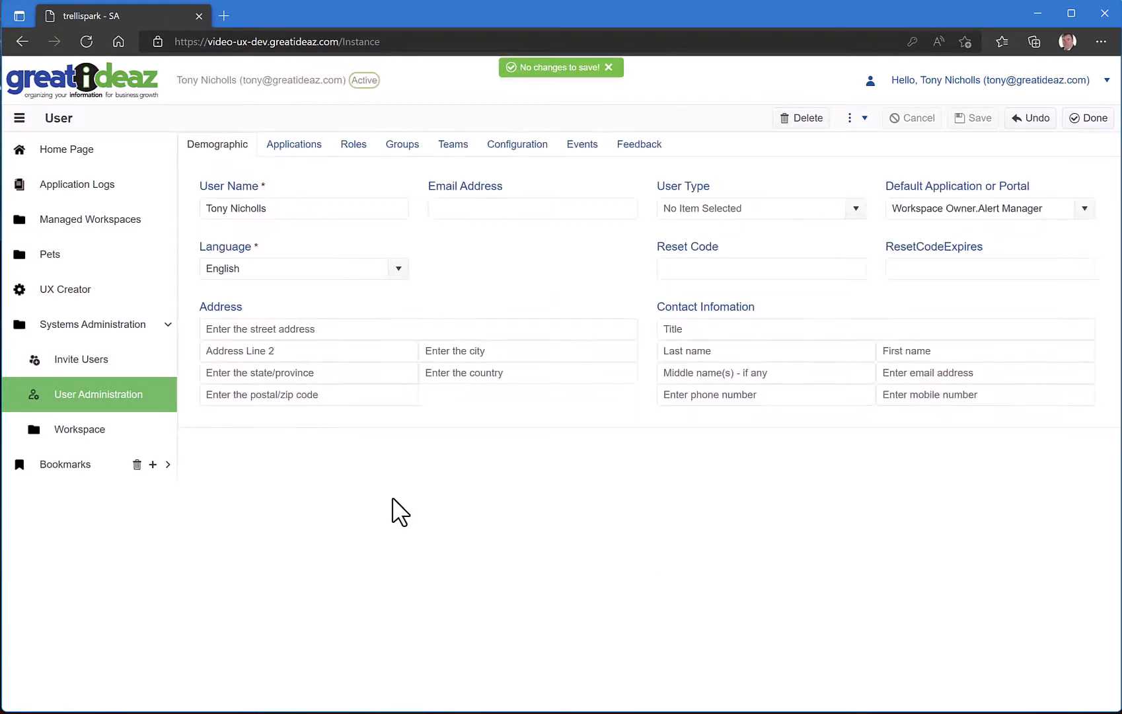
left_click(152, 464)
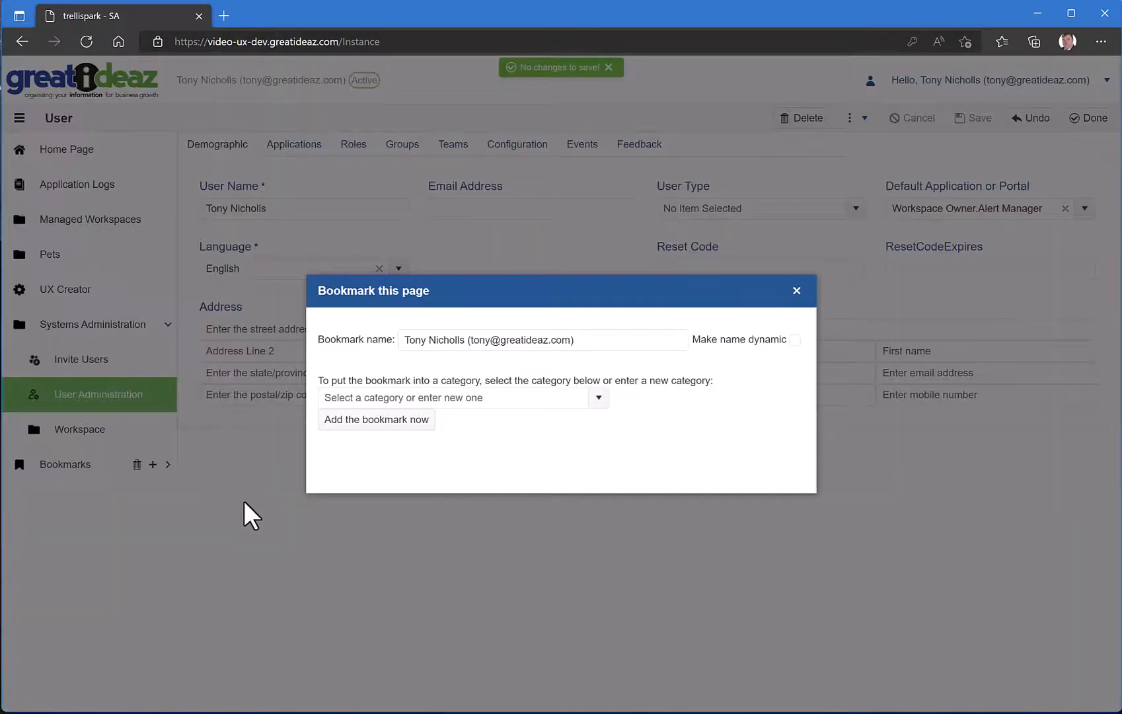
left_click(407, 422)
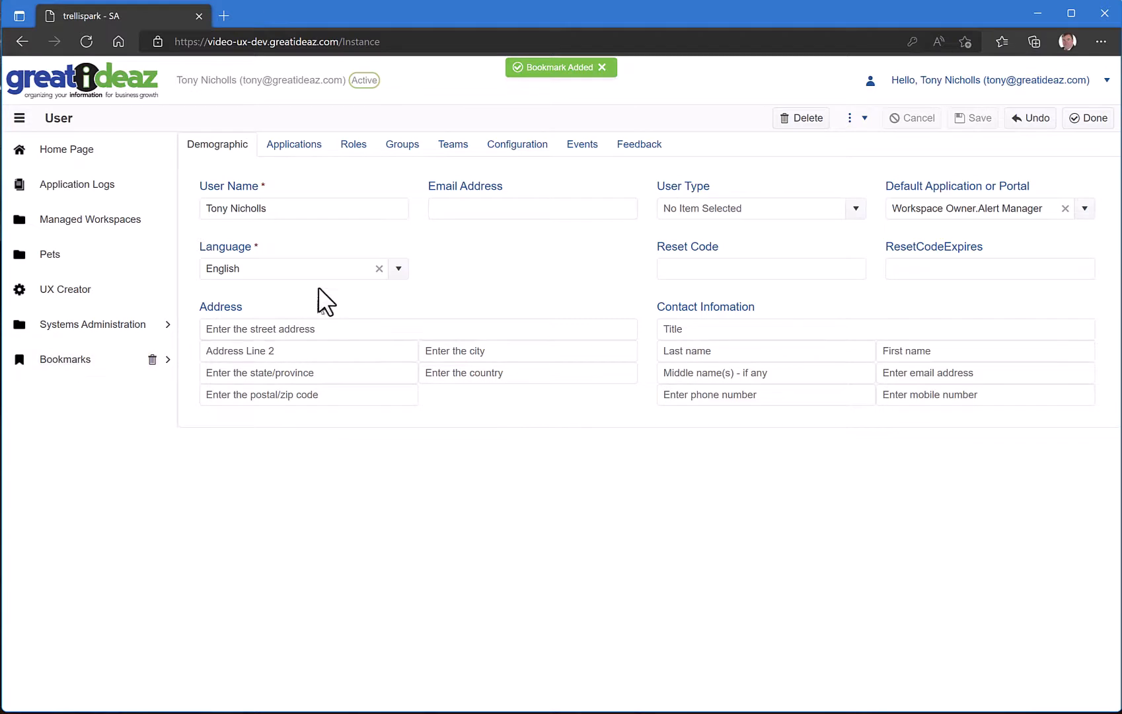
Step: Assign the Animals.Vet role to the user
left_click(358, 149)
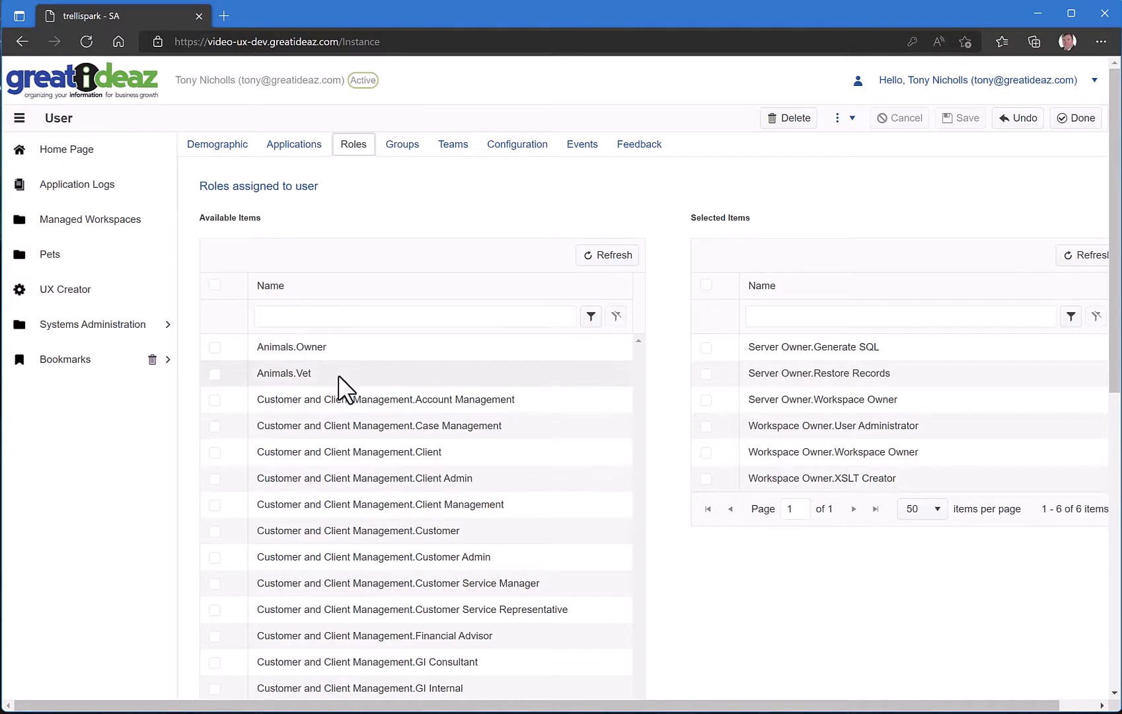
left_click(216, 374)
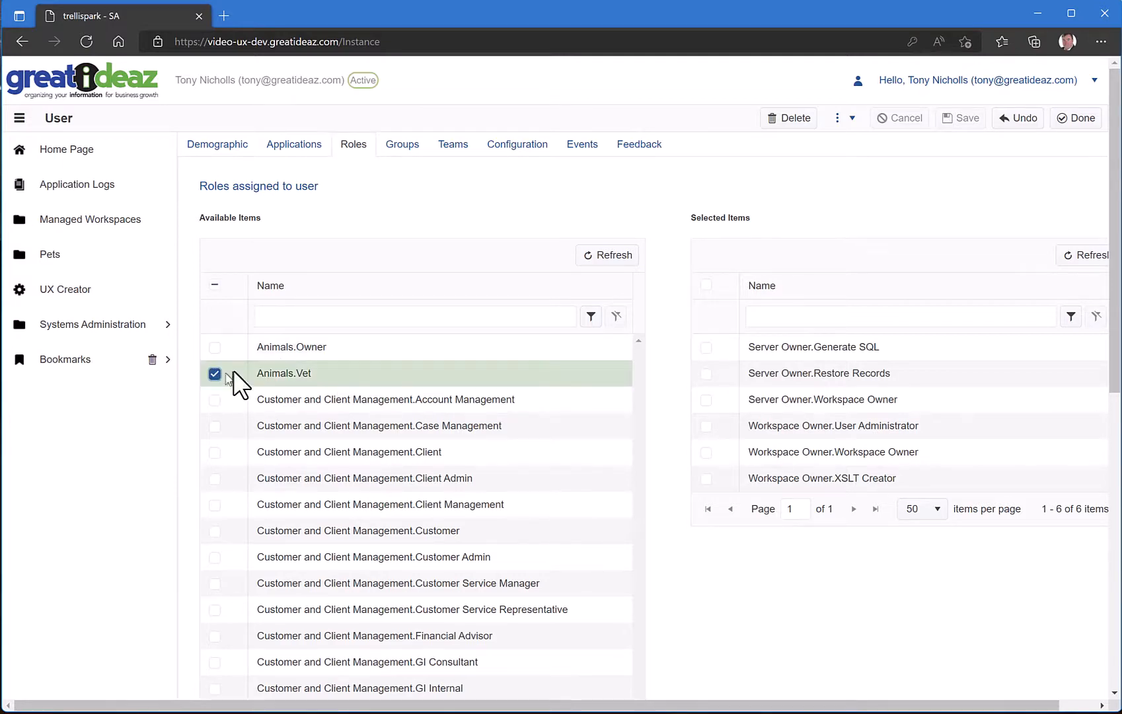
scroll(672, 564, "down", 3)
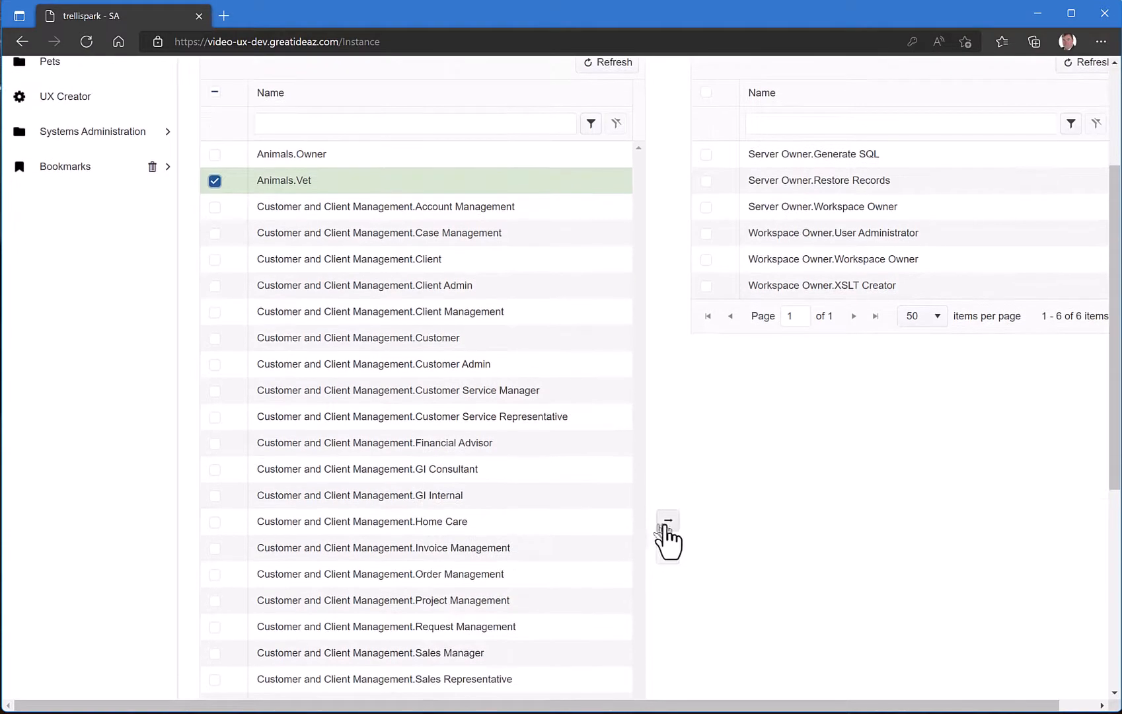
left_click(668, 523)
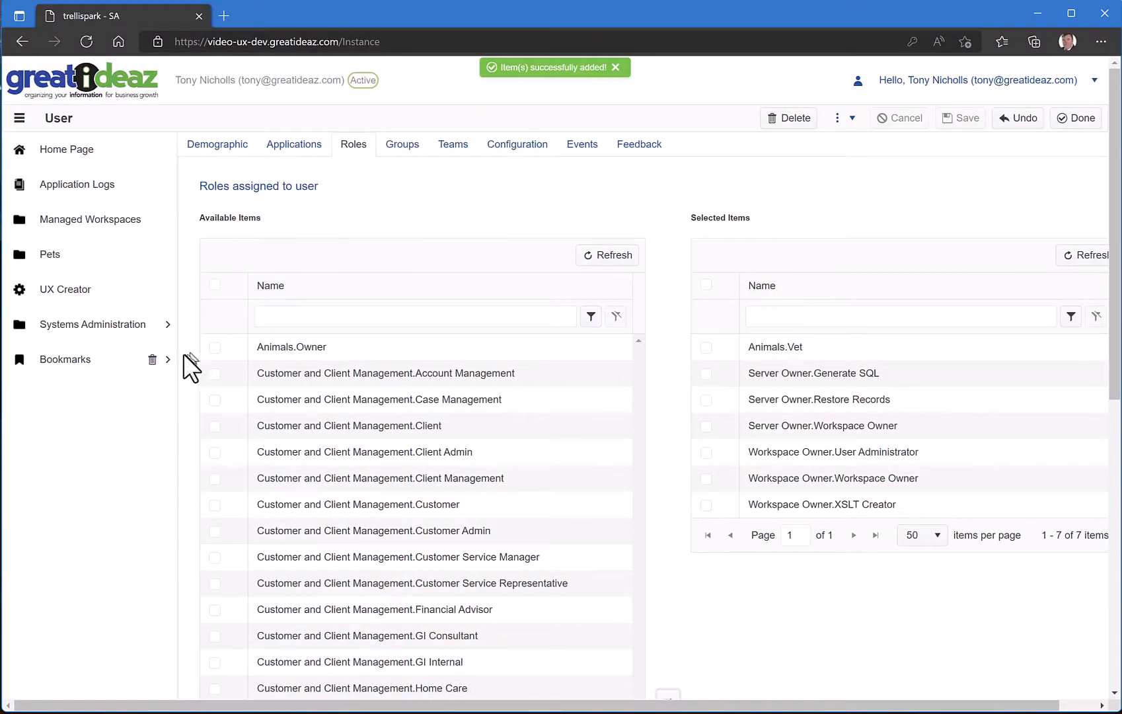
Step: Open the bookmarked Cloud pet record and append "edit" to its Vet Notes
left_click(166, 362)
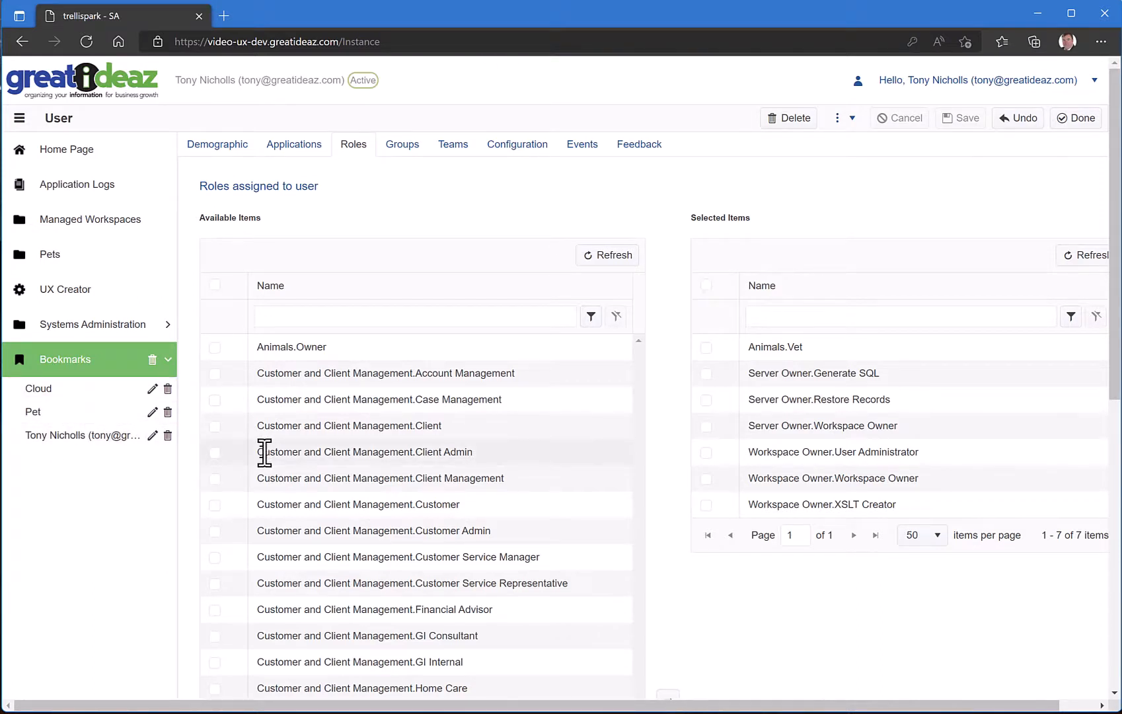
left_click(52, 392)
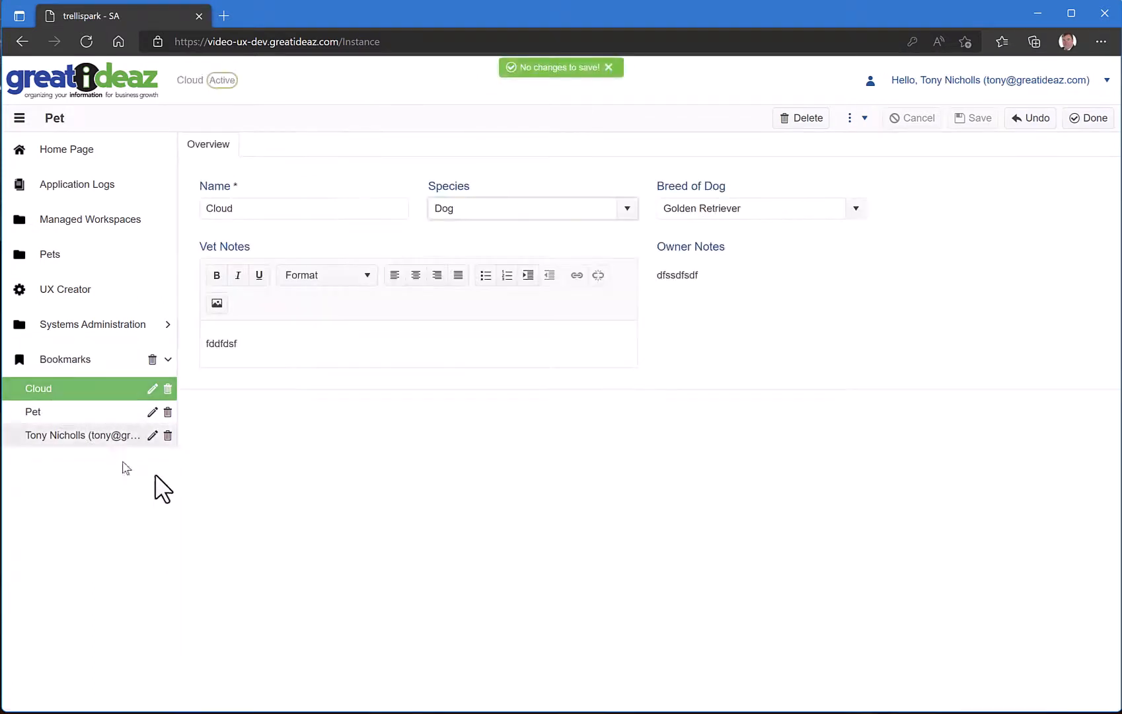
left_click(255, 349)
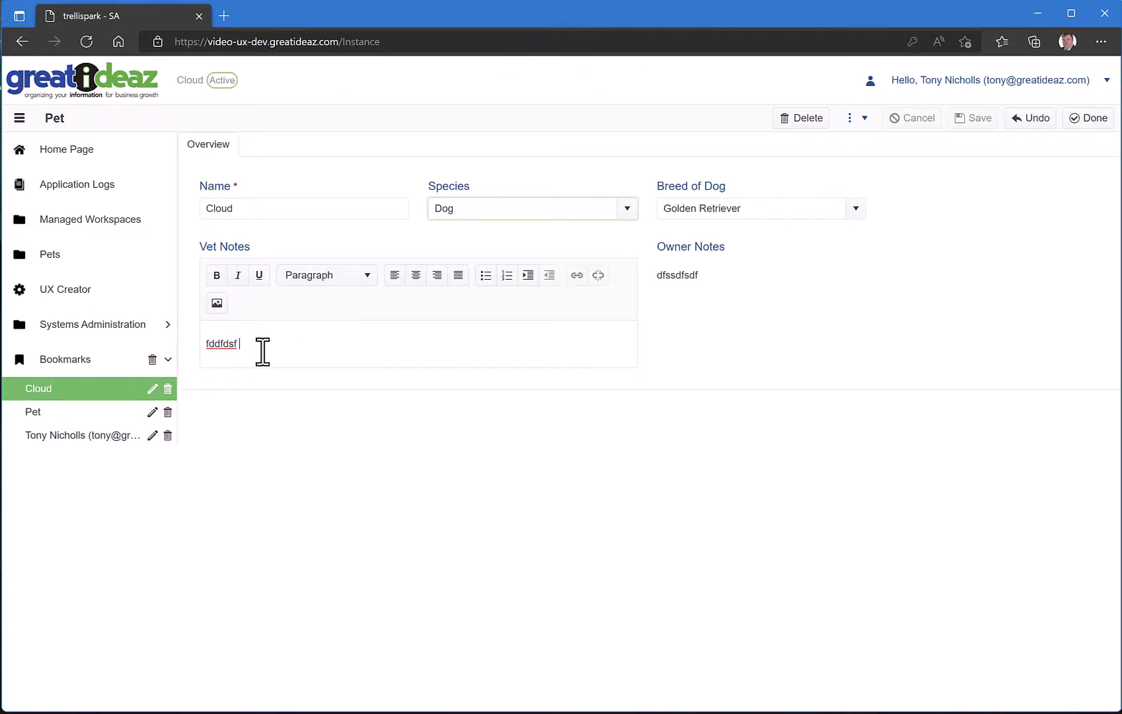
type("edit")
left_click(769, 323)
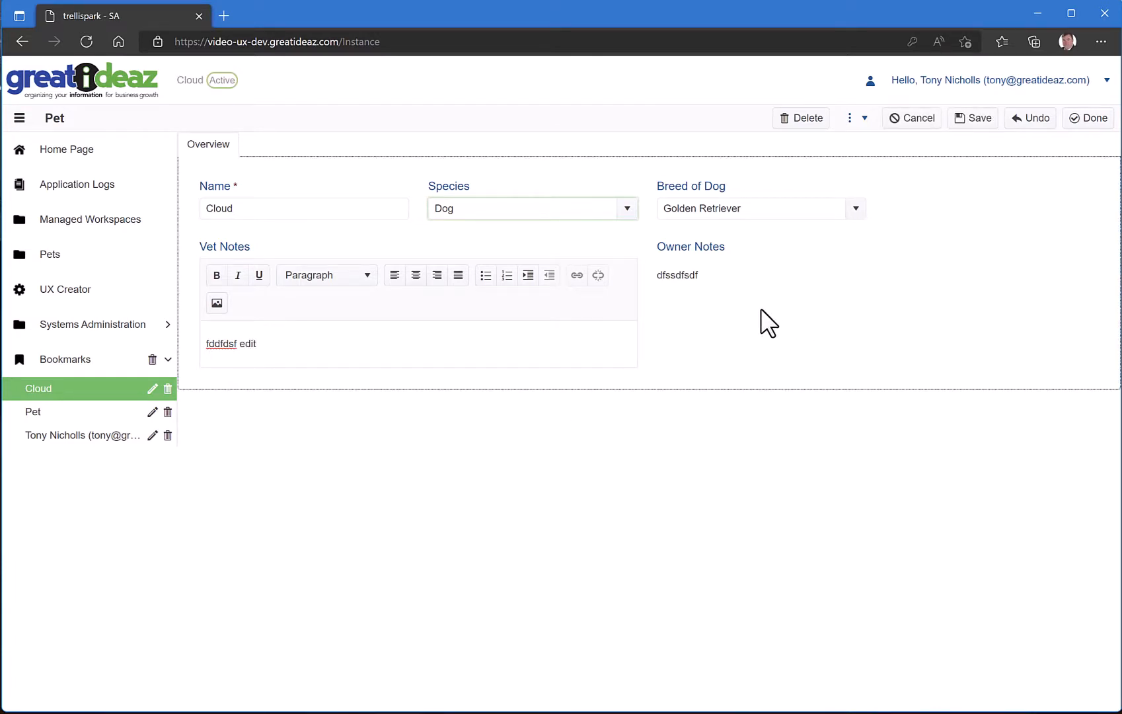